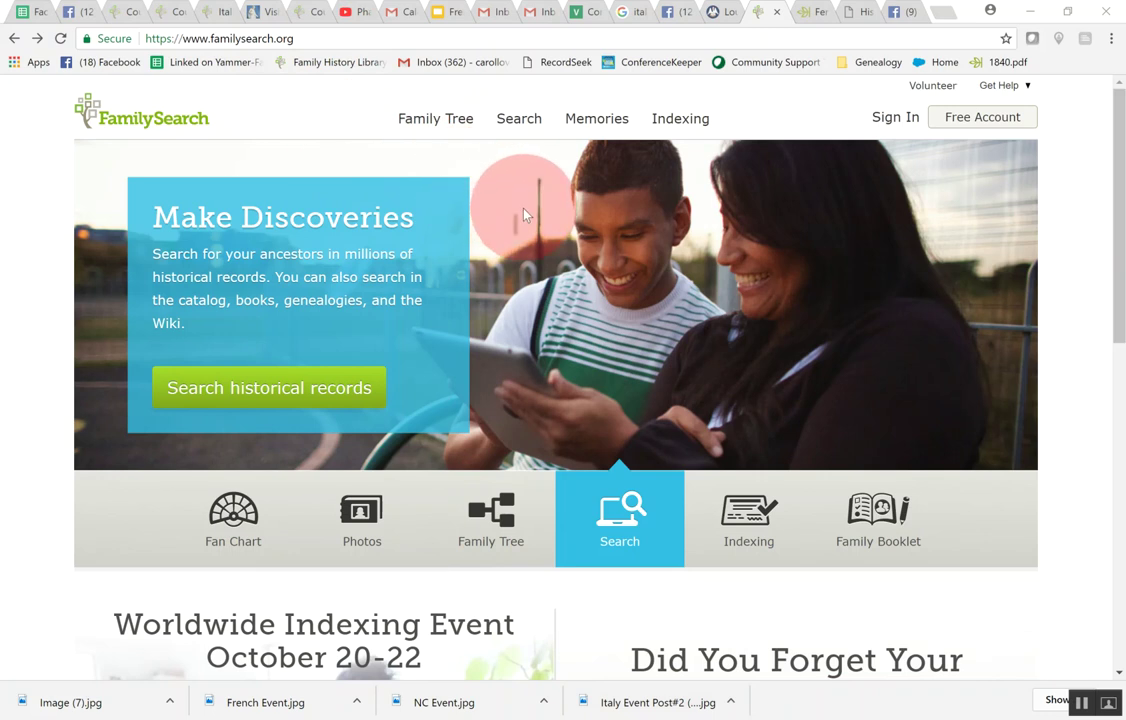
Step: Show the Search menu with its records, catalog, books and genealogies options
mouse_move(517, 120)
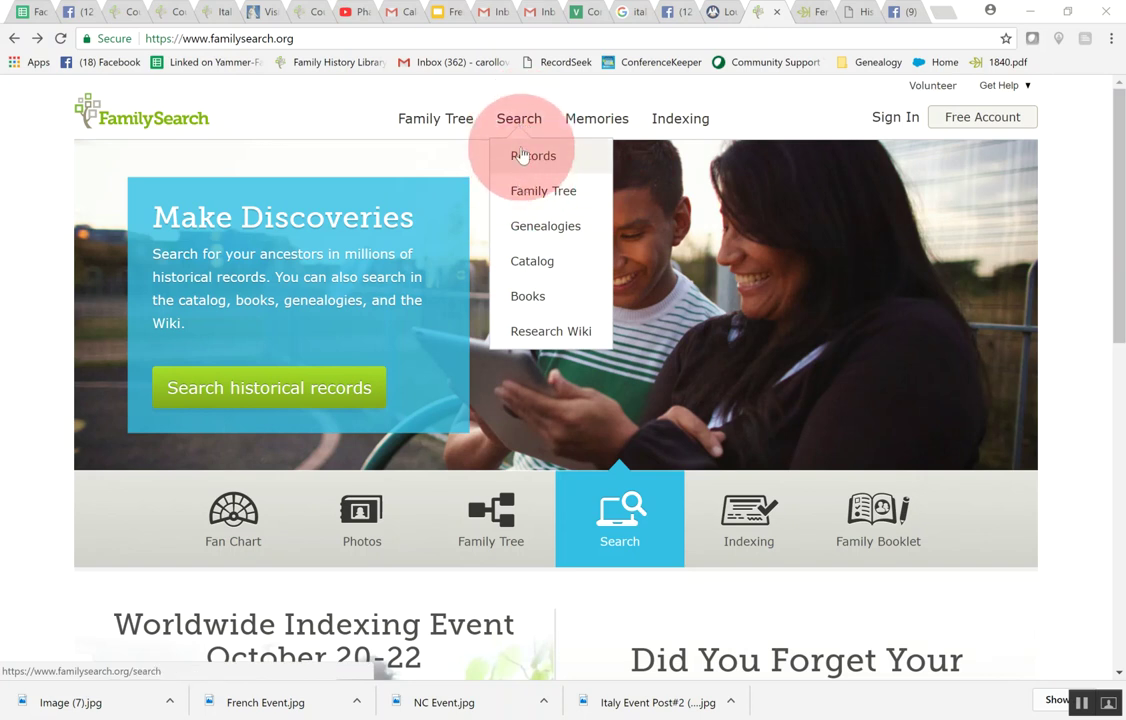
Step: Go to the Search Historical Records page from the Search menu's Records option
left_click(521, 155)
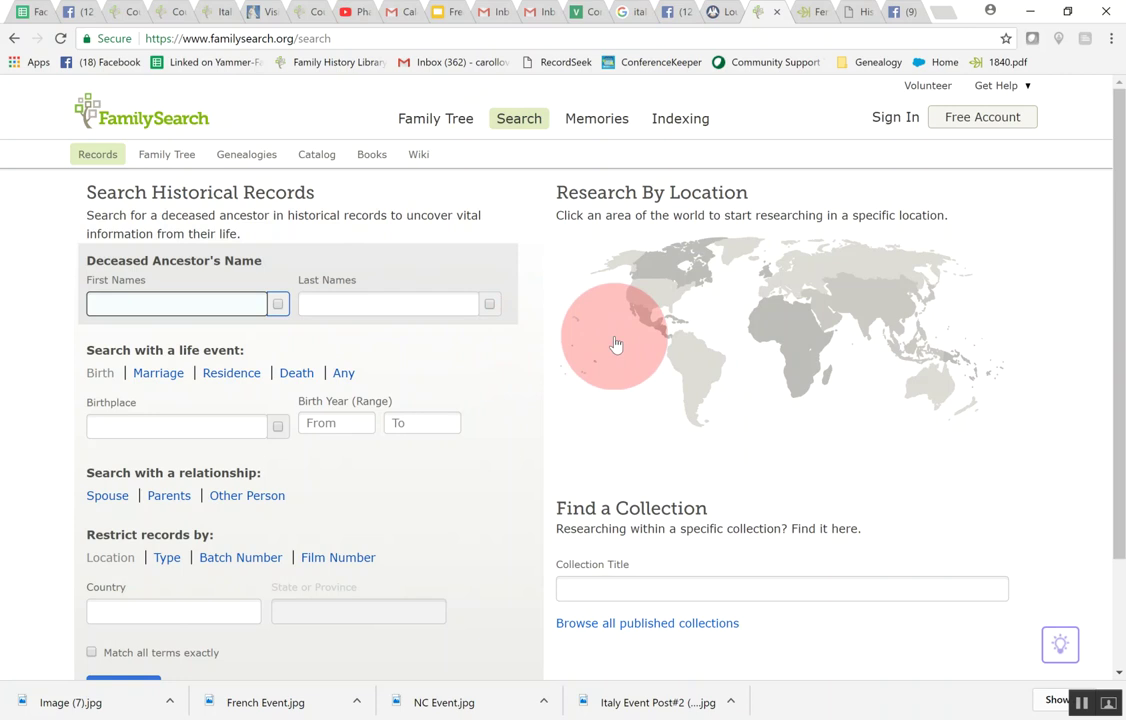
Step: Pick Europe, then Italy, on the Research By Location map to reach Italy's research page
left_click(780, 285)
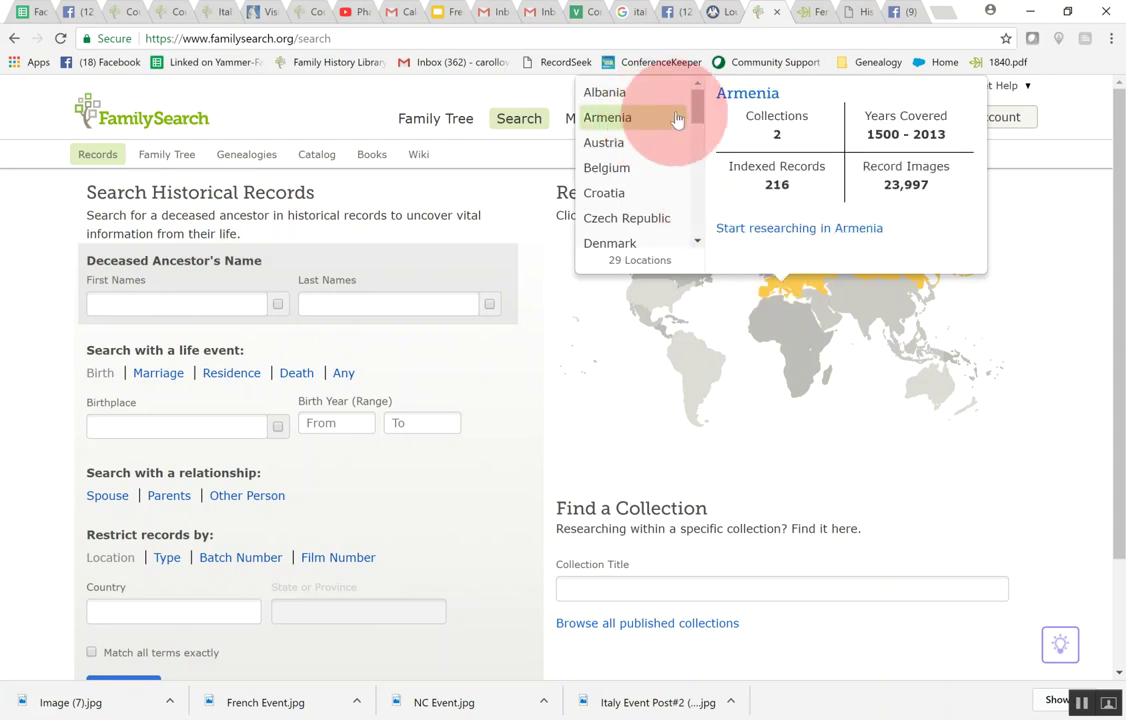
left_click_drag(702, 110, 696, 168)
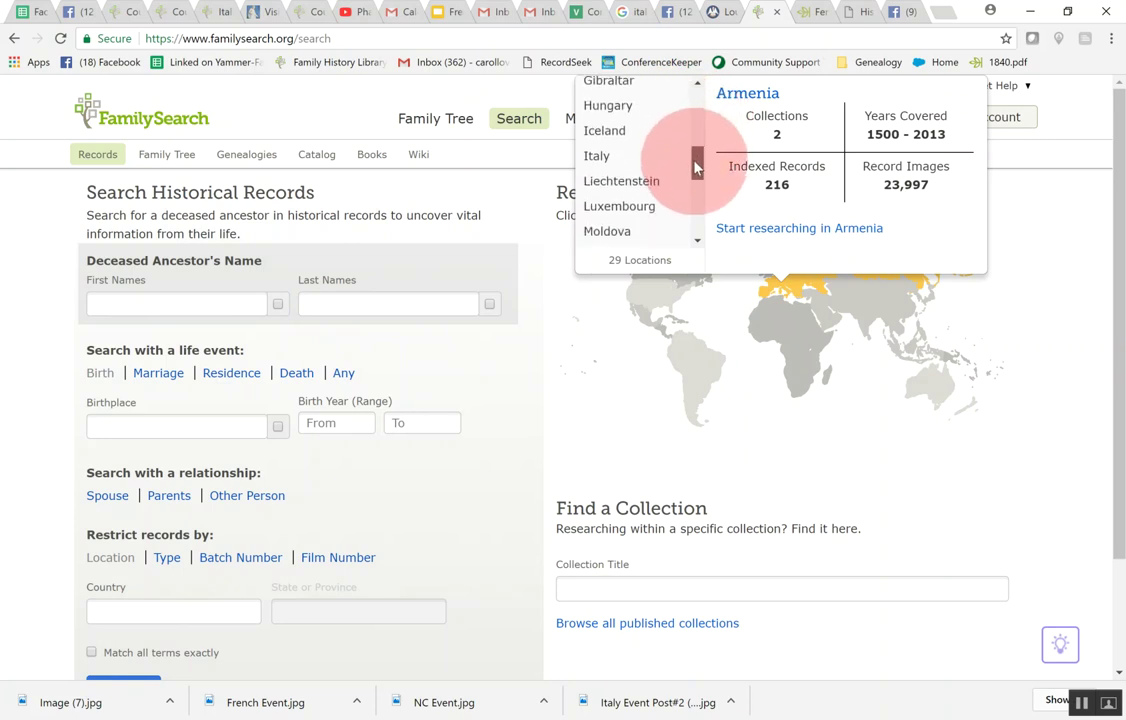
left_click(598, 158)
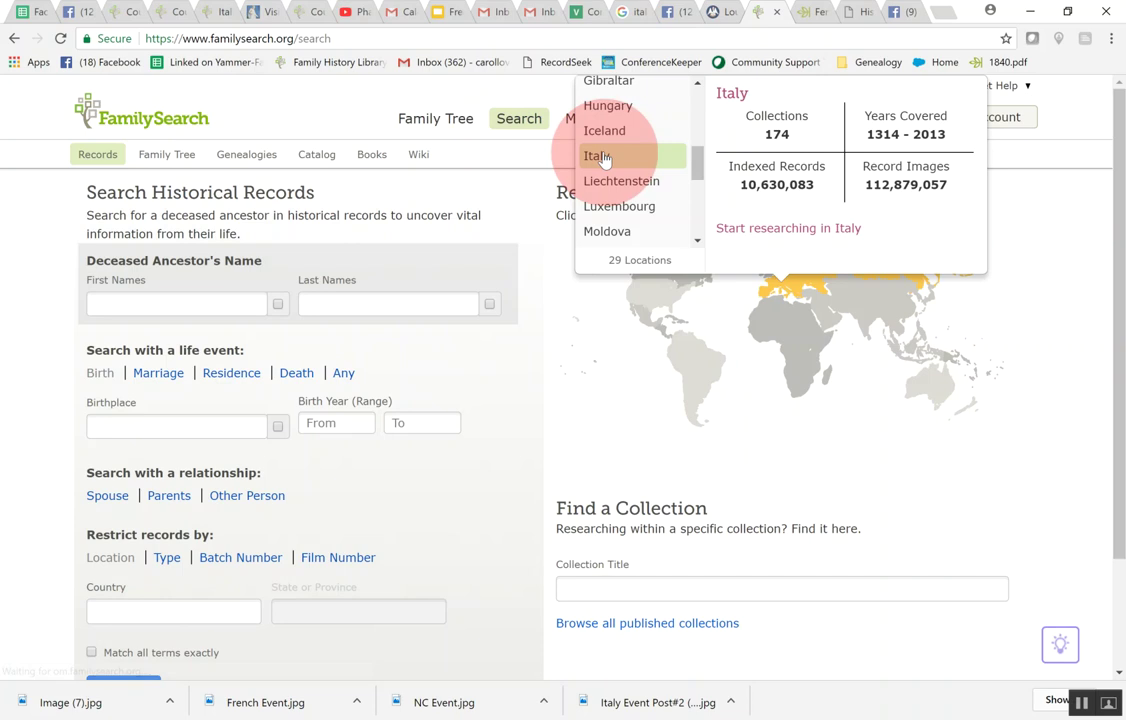
left_click(604, 158)
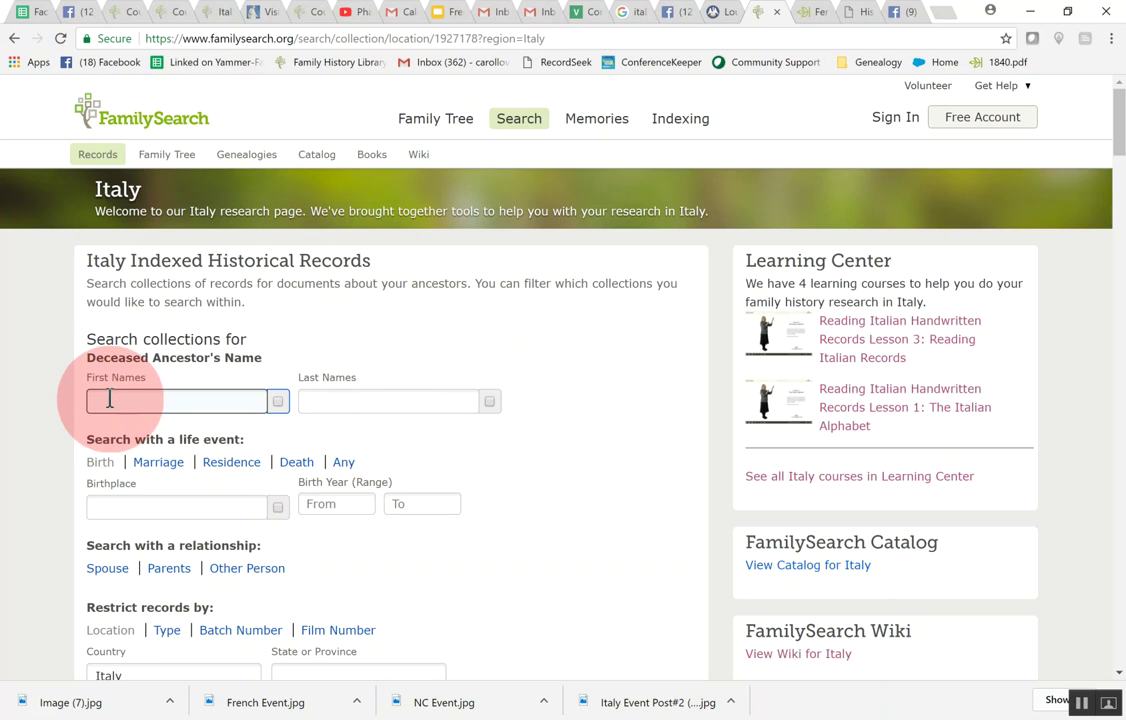
type("Rocc")
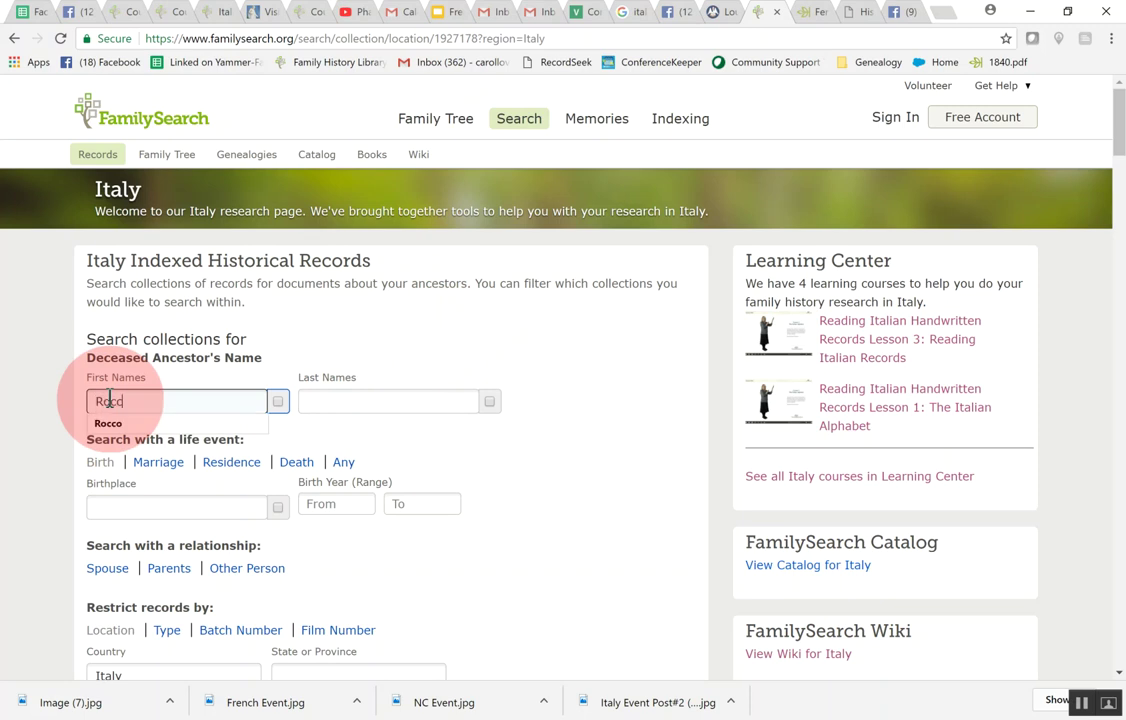
type("o")
key("Tab")
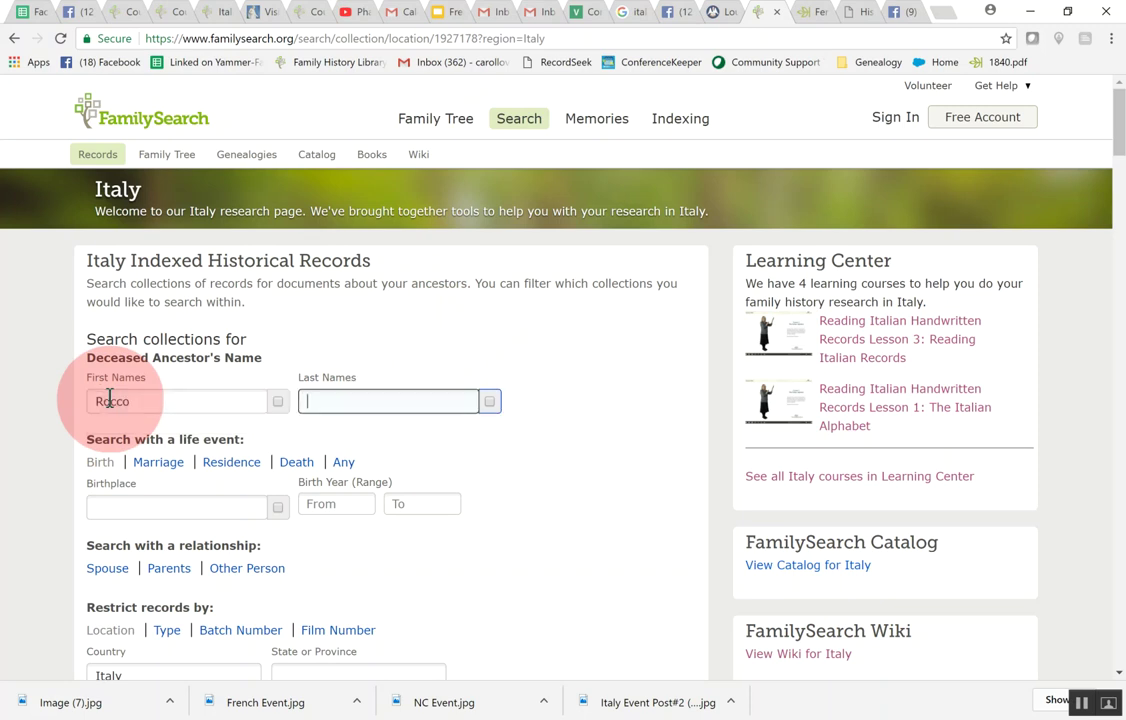
type("Corbo")
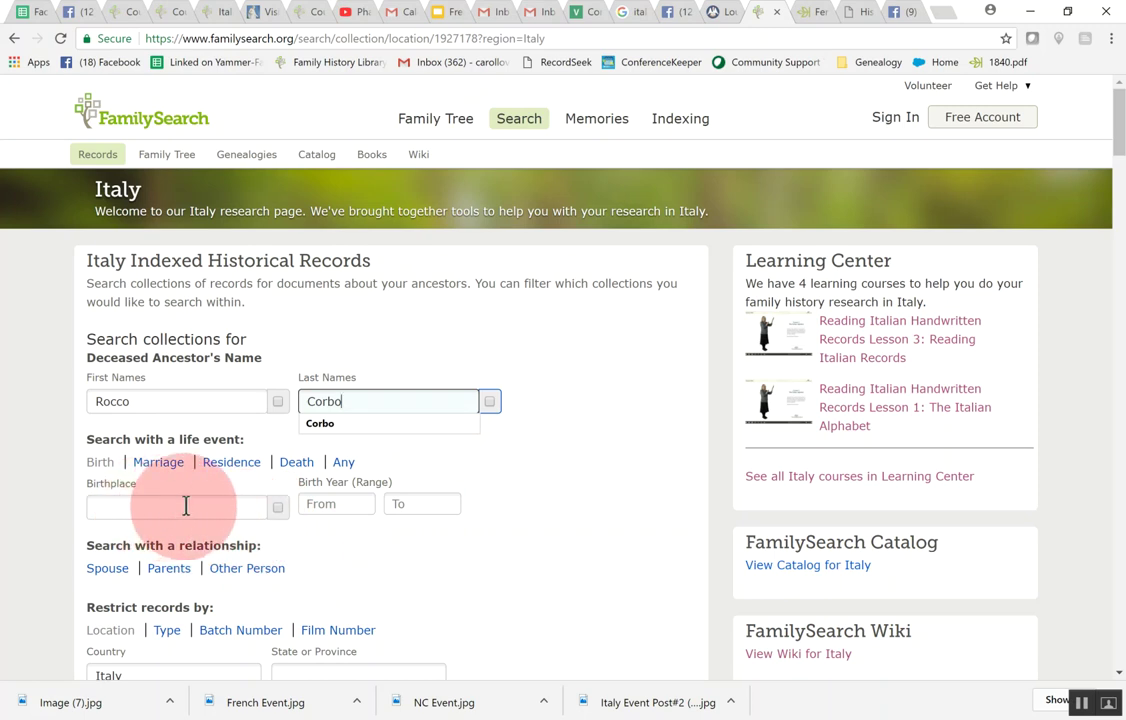
Step: Set the birth year range from 1853 to 1860
left_click(313, 504)
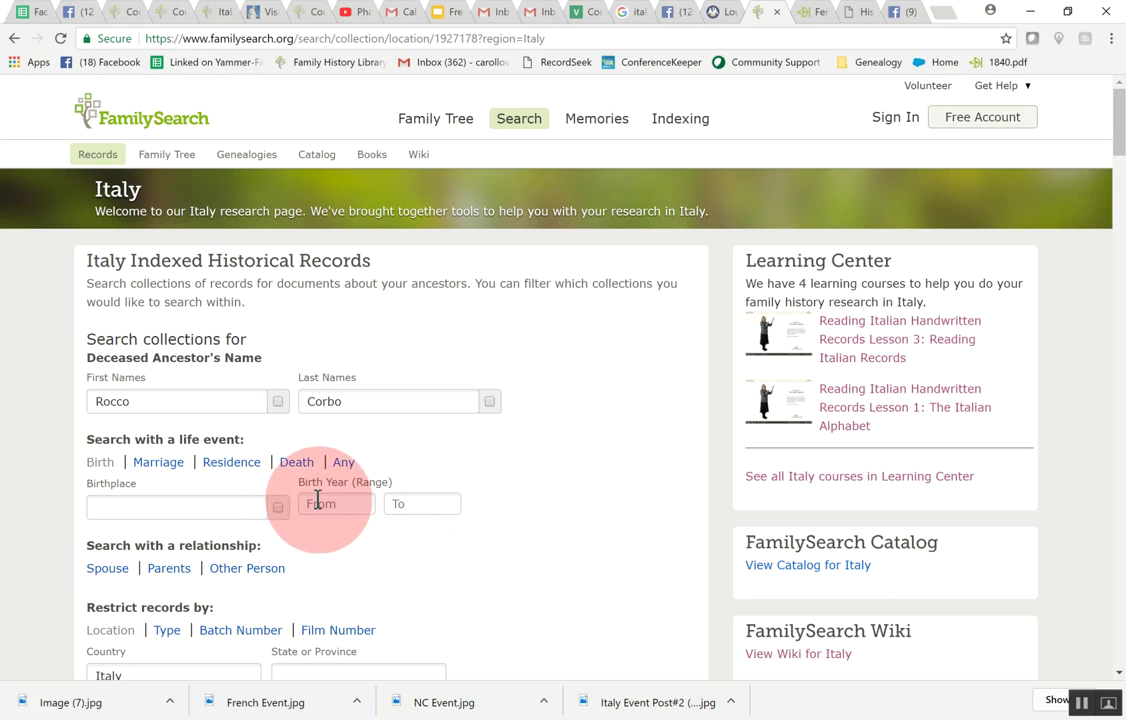
type("18")
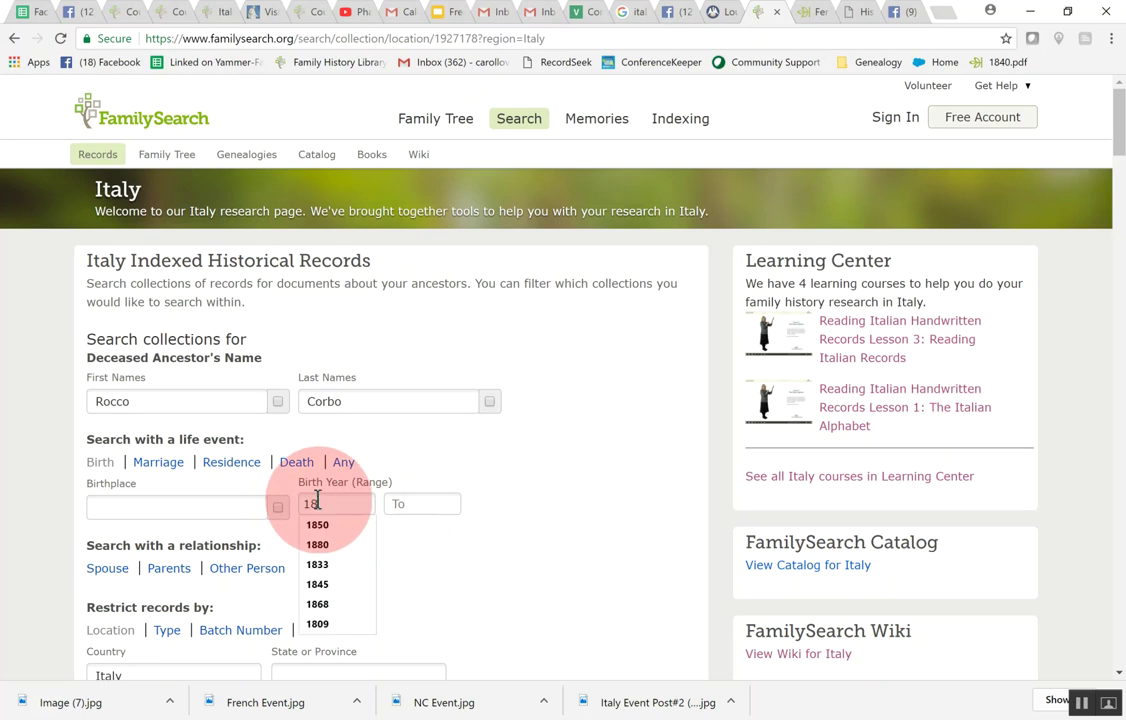
type("3")
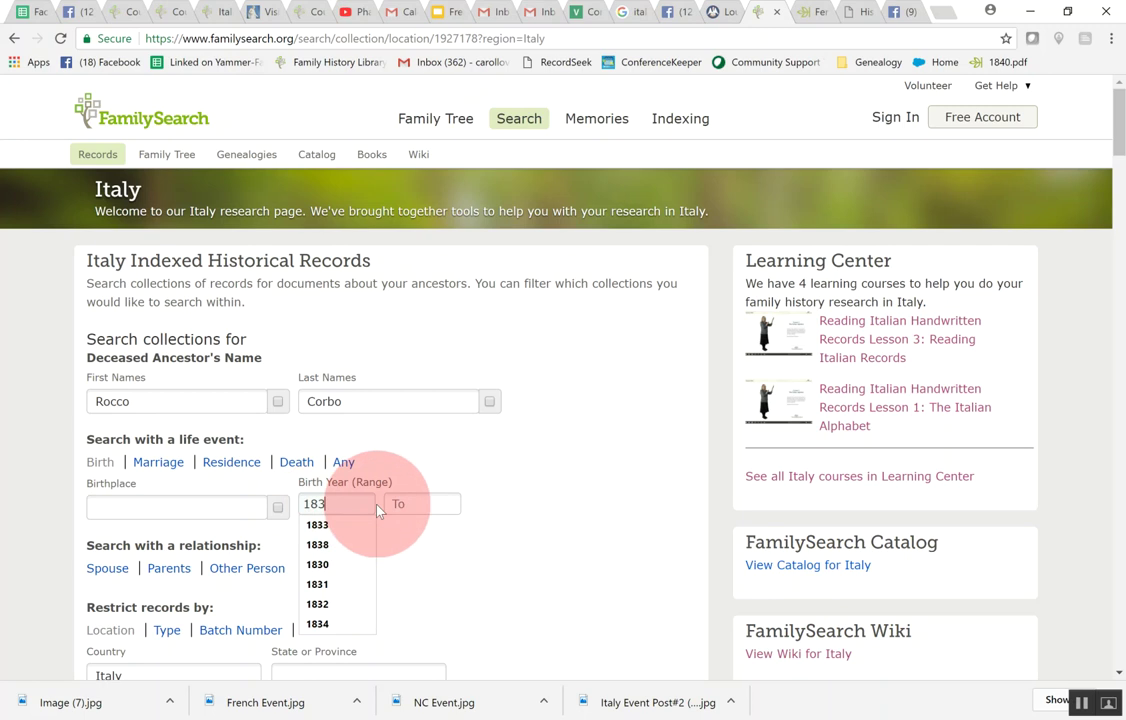
key("BackSpace")
type("53")
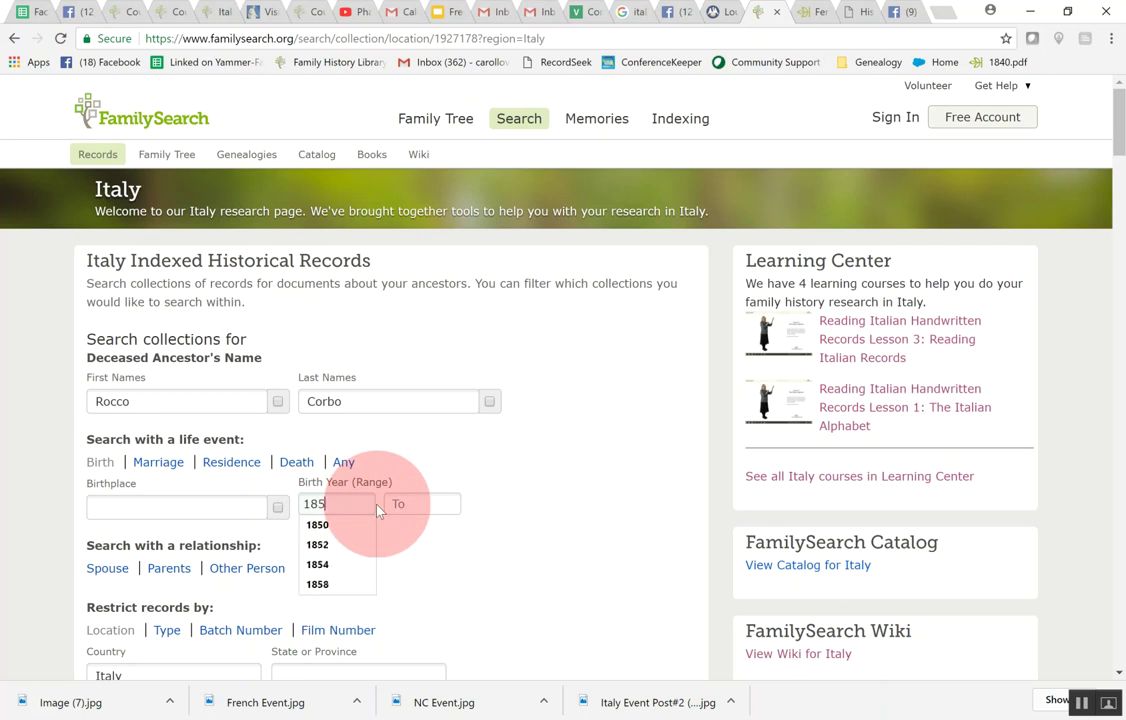
left_click(420, 503)
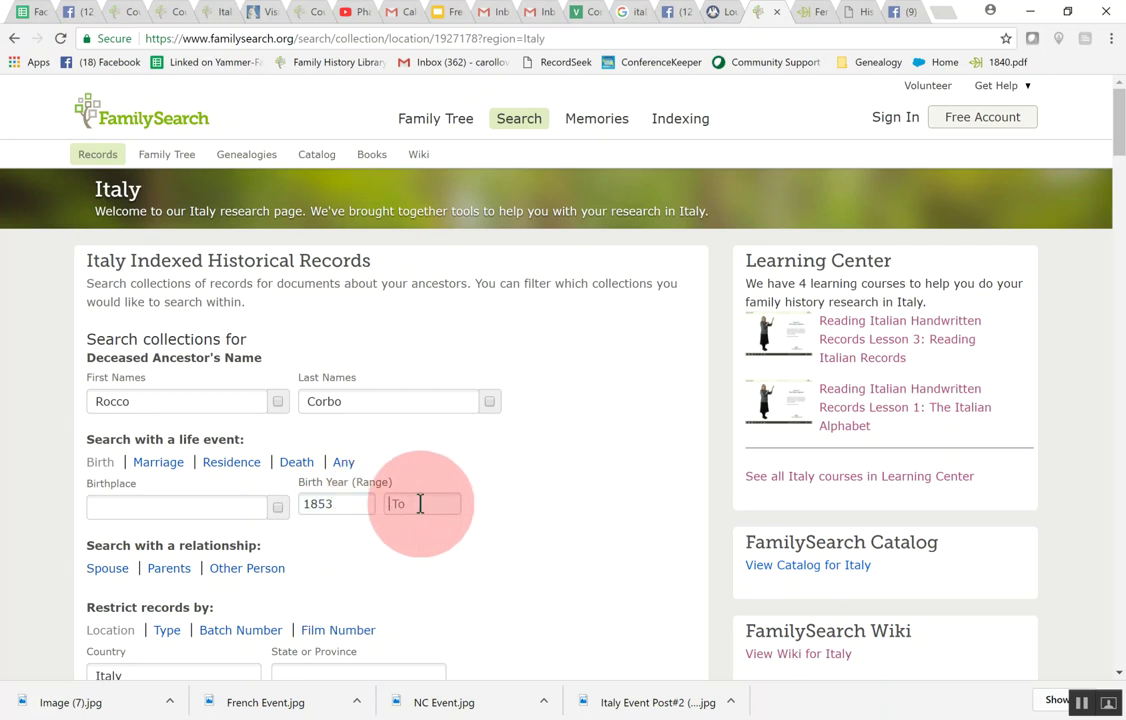
type("1860")
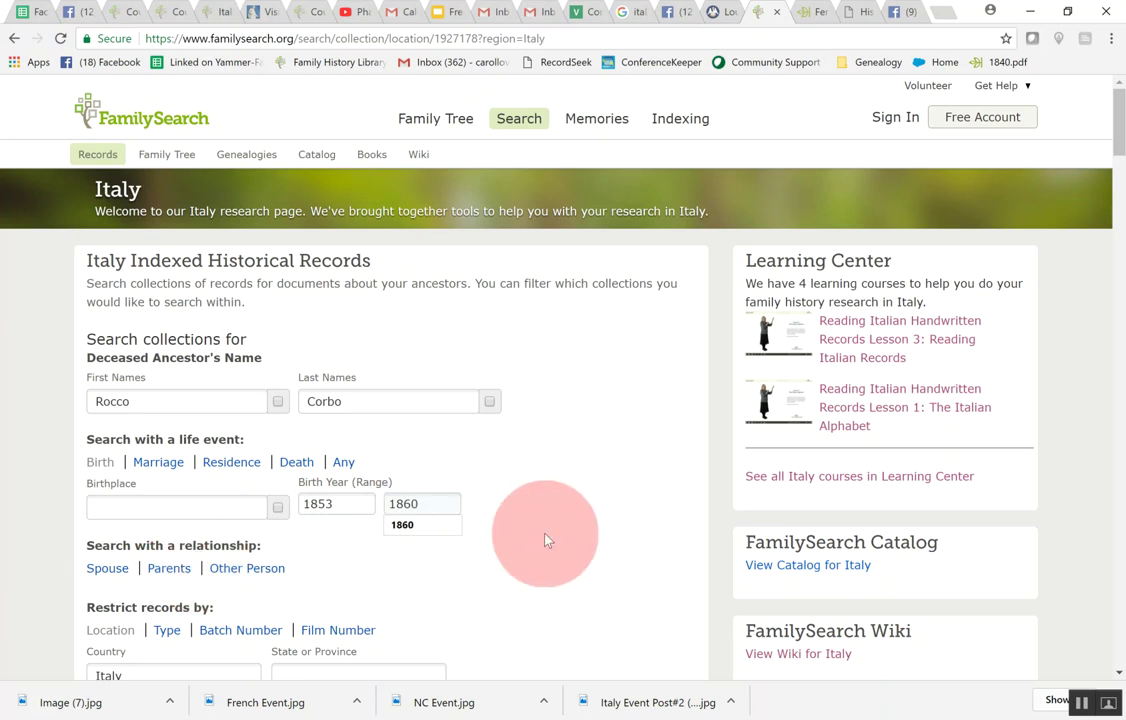
scroll(545, 540, "down", 1)
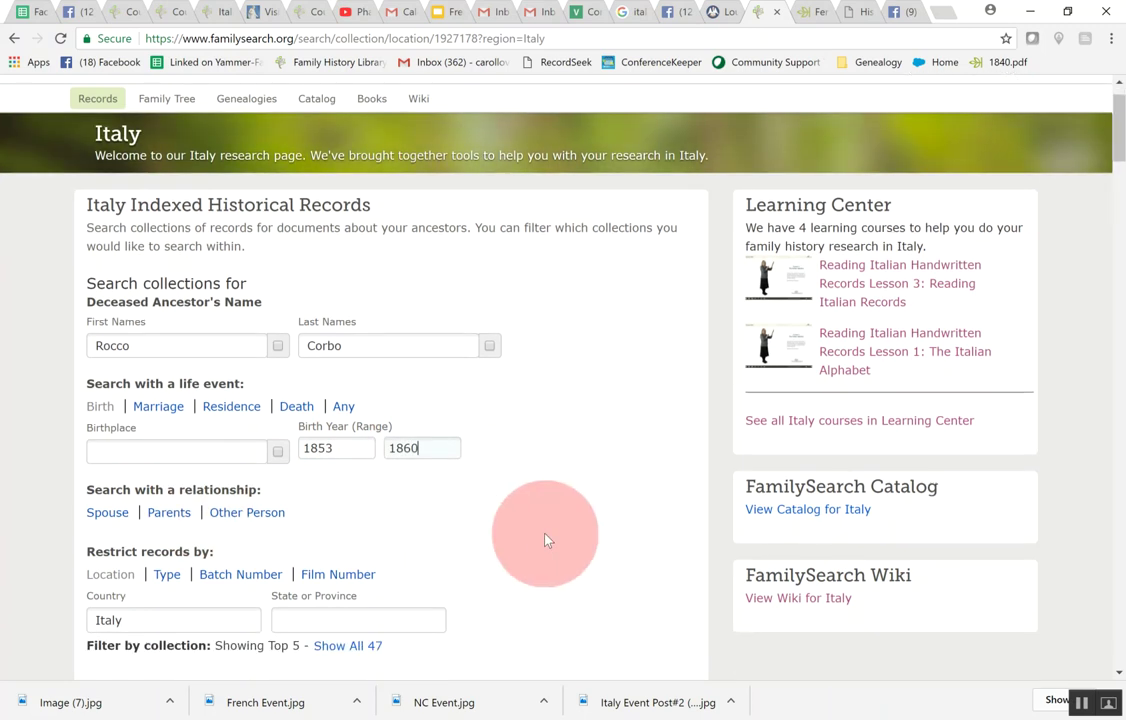
scroll(545, 540, "down", 1)
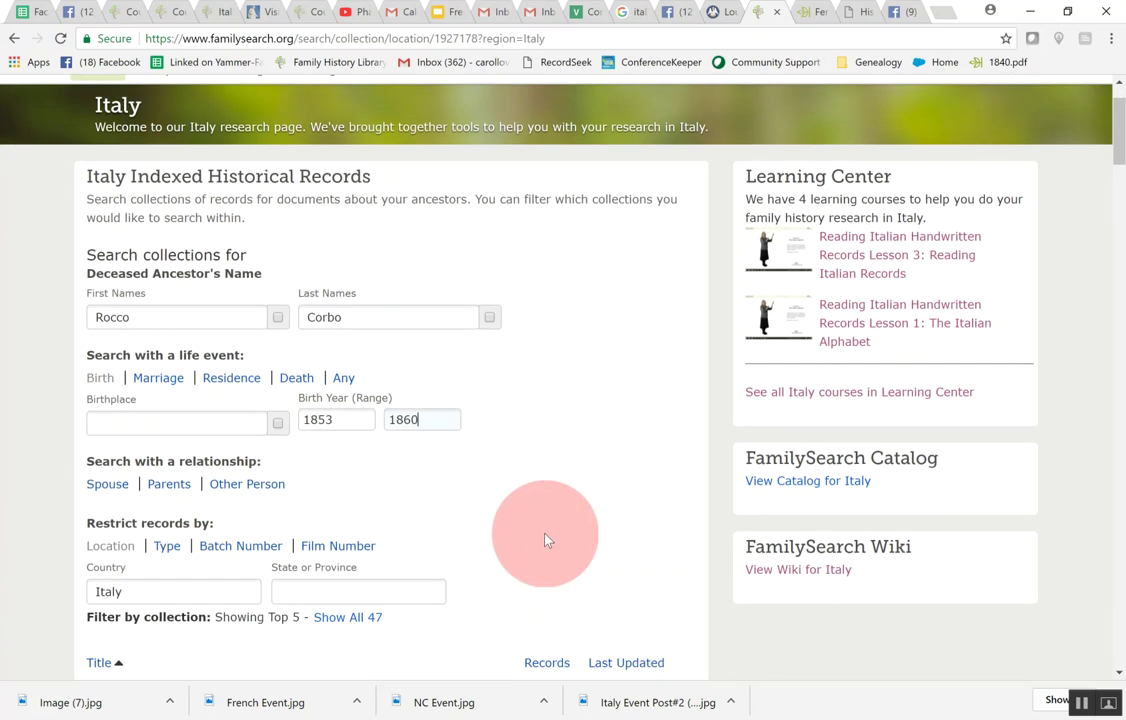
scroll(545, 540, "up", 1)
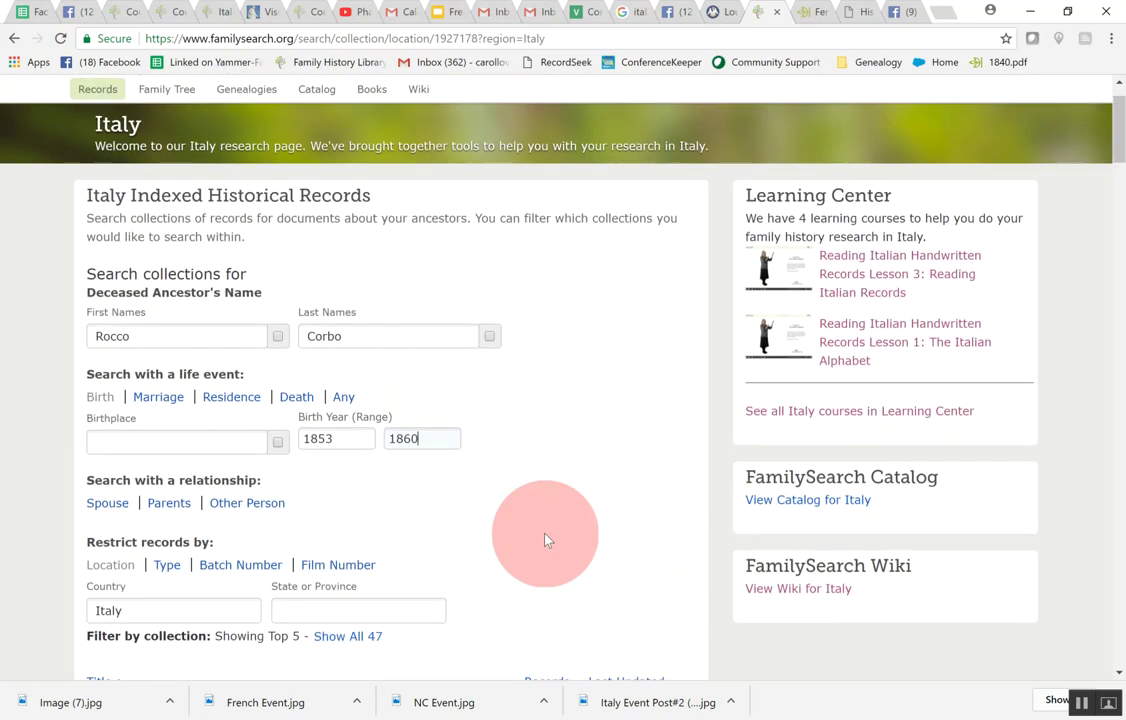
scroll(545, 540, "down", 3)
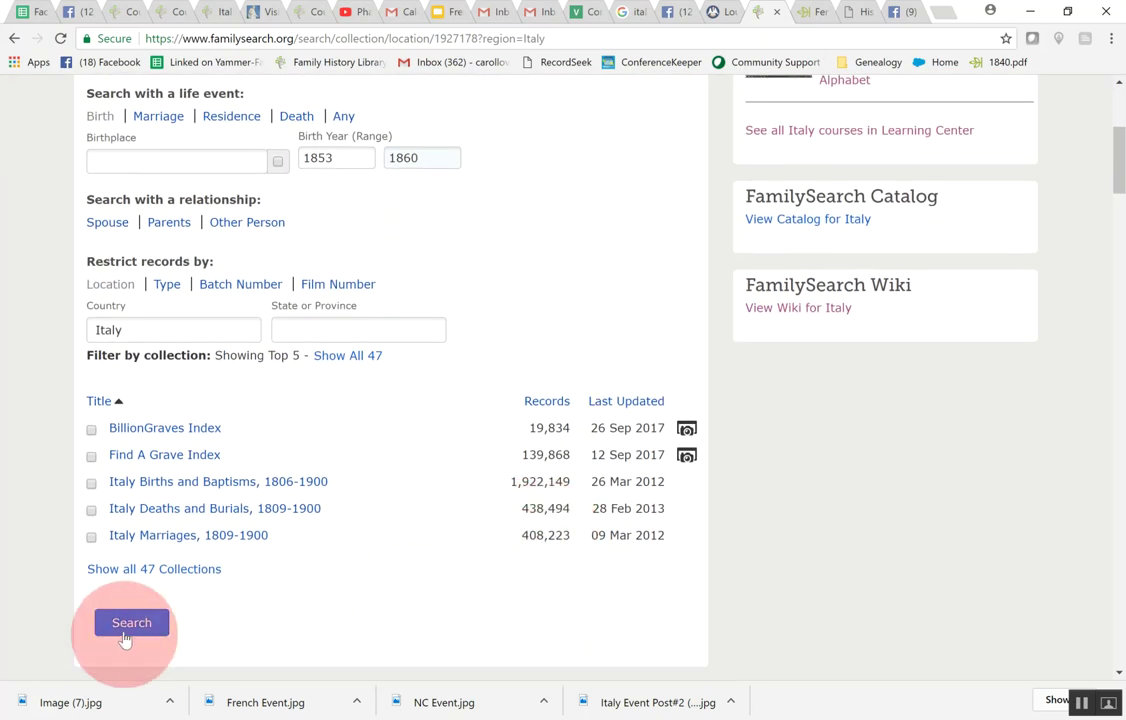
left_click(129, 630)
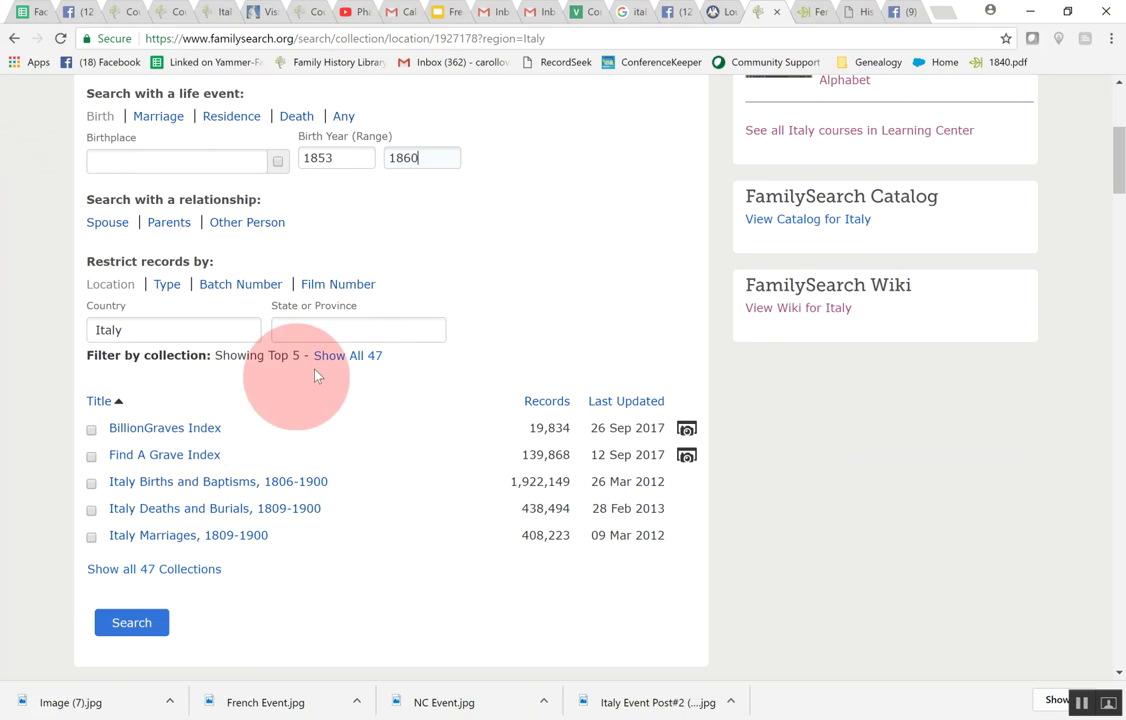
left_click(360, 363)
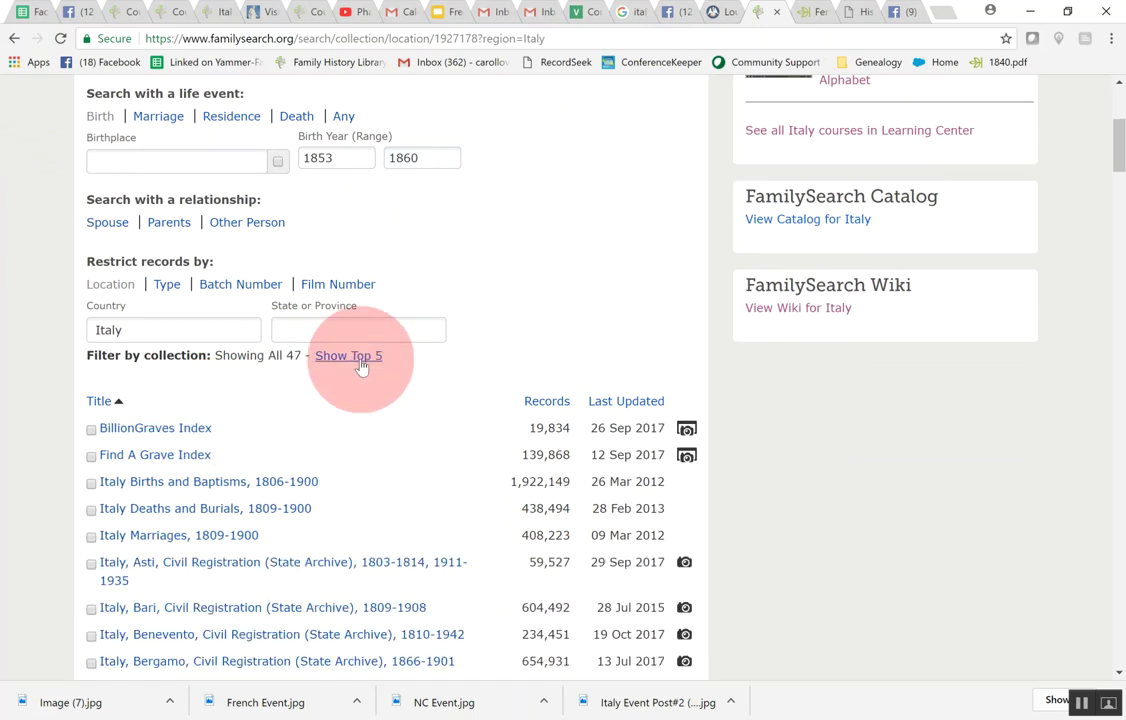
scroll(447, 472, "down", 1)
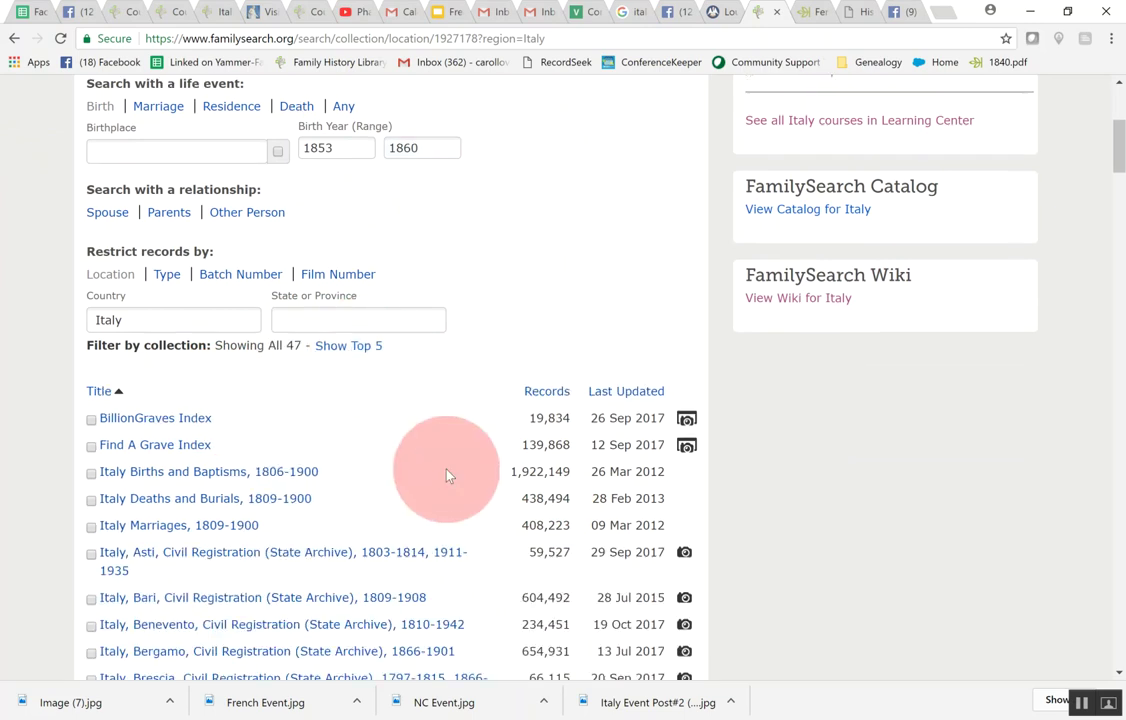
scroll(447, 475, "down", 3)
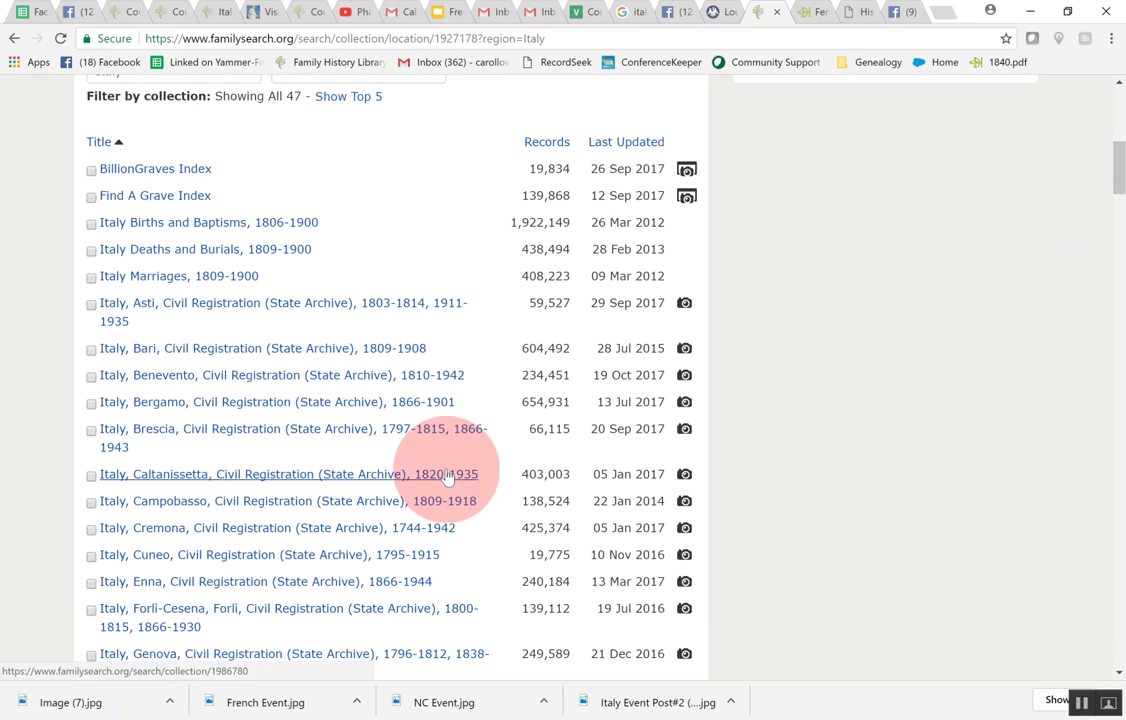
scroll(447, 476, "down", 4)
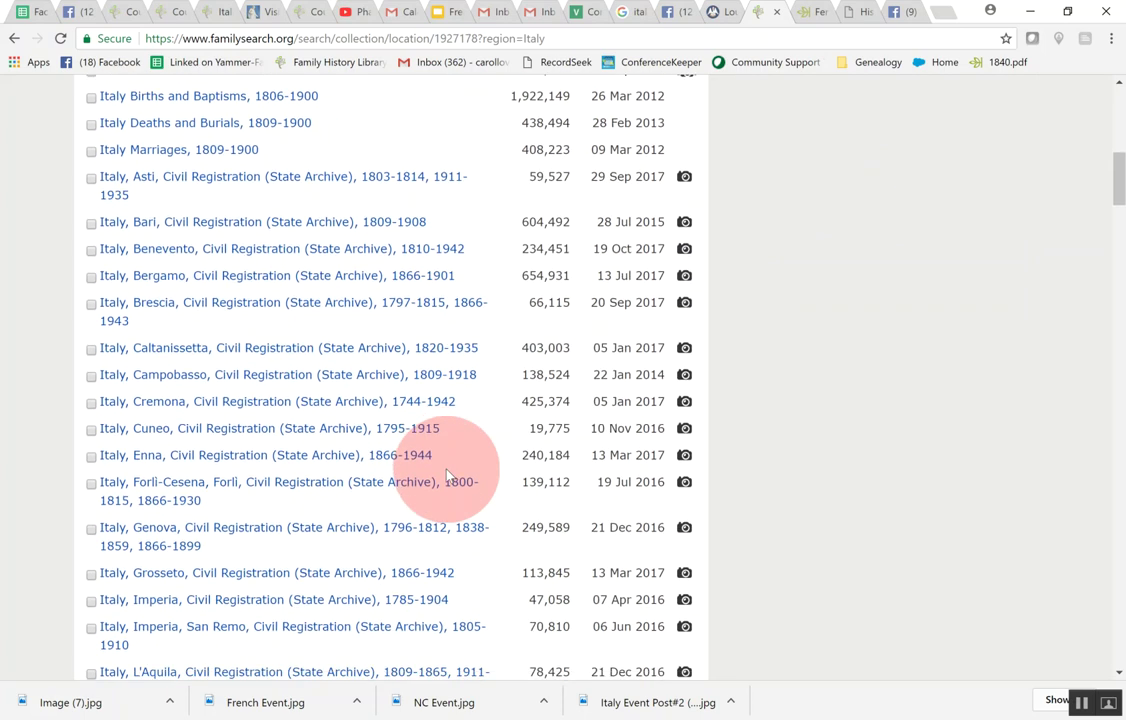
scroll(447, 476, "down", 2)
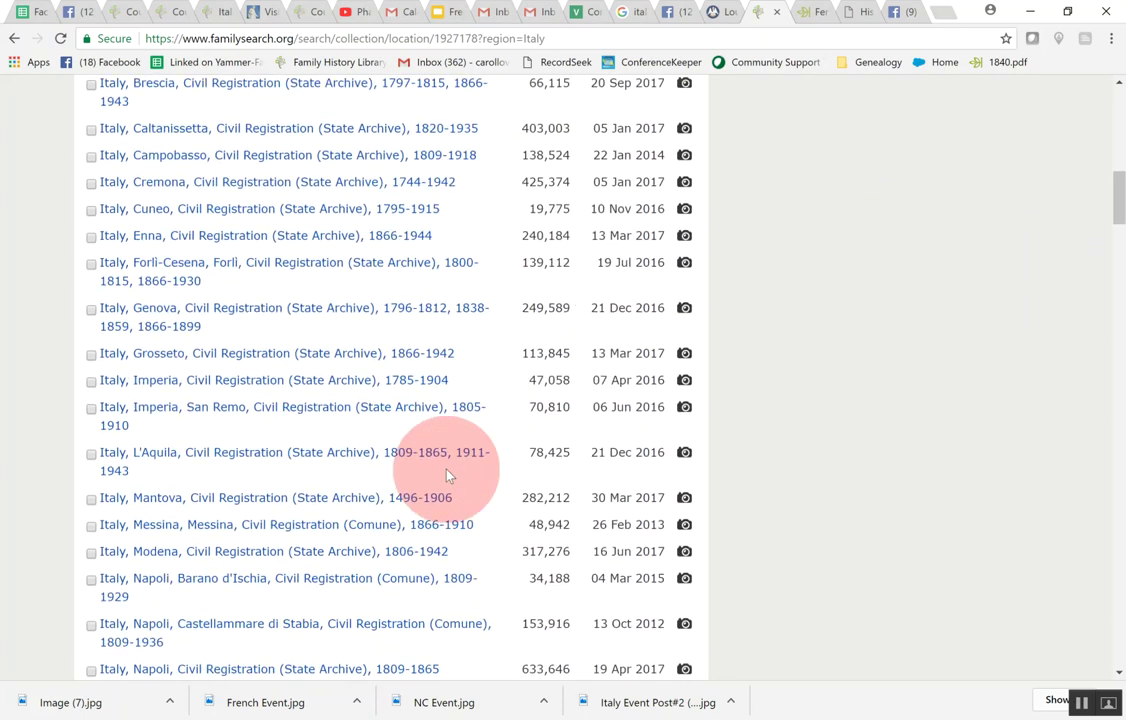
scroll(447, 475, "down", 5)
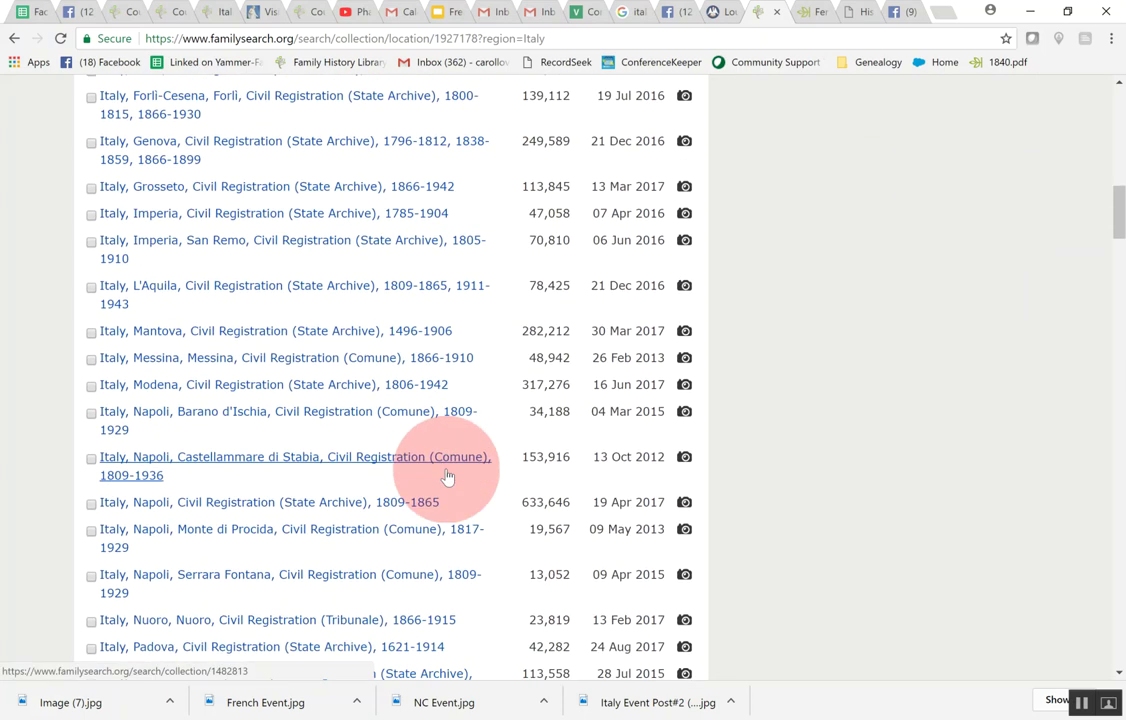
scroll(447, 476, "down", 7)
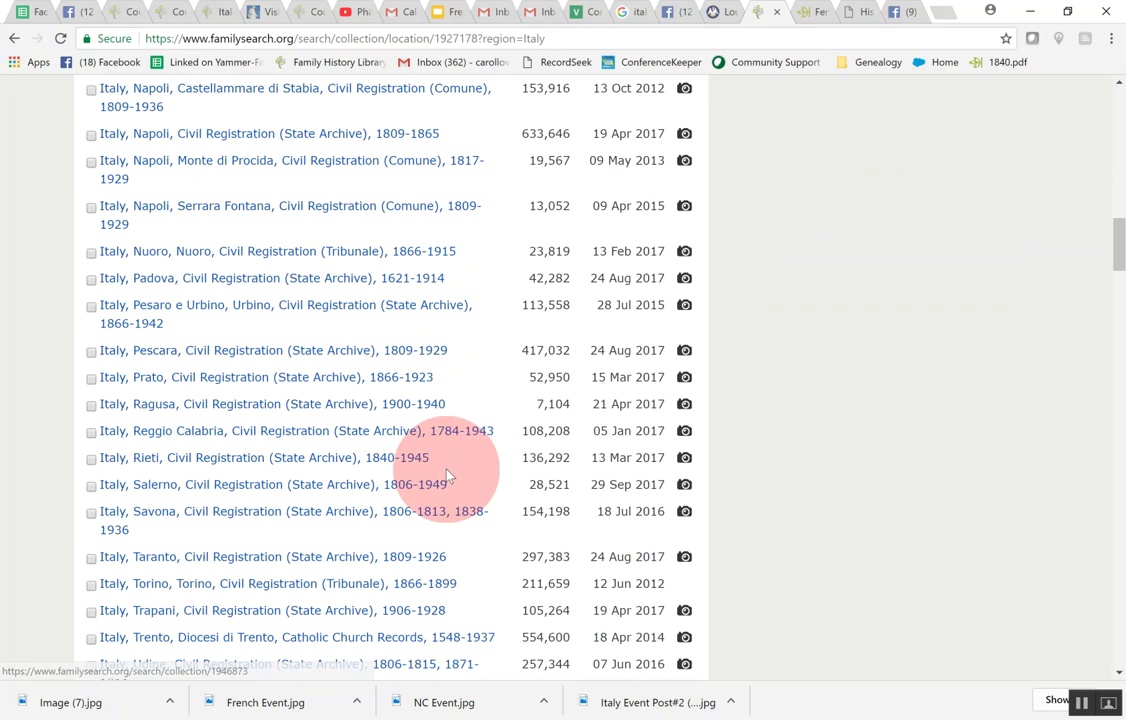
scroll(447, 476, "up", 5)
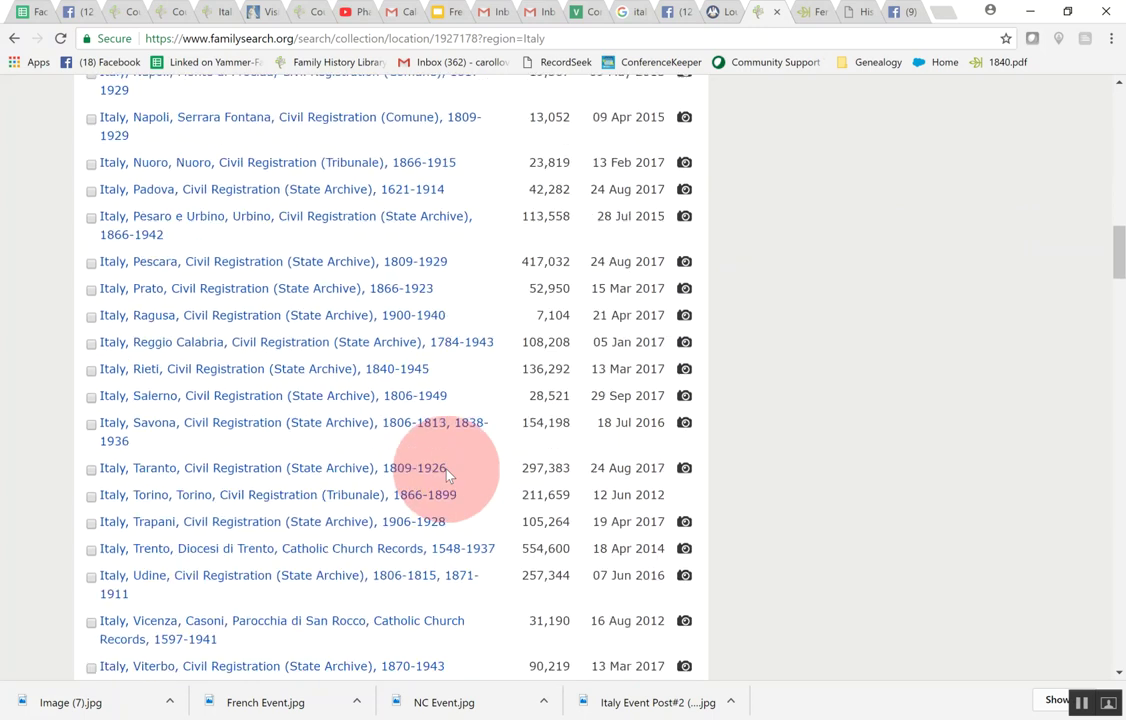
scroll(447, 476, "down", 3)
scroll(447, 476, "down", 5)
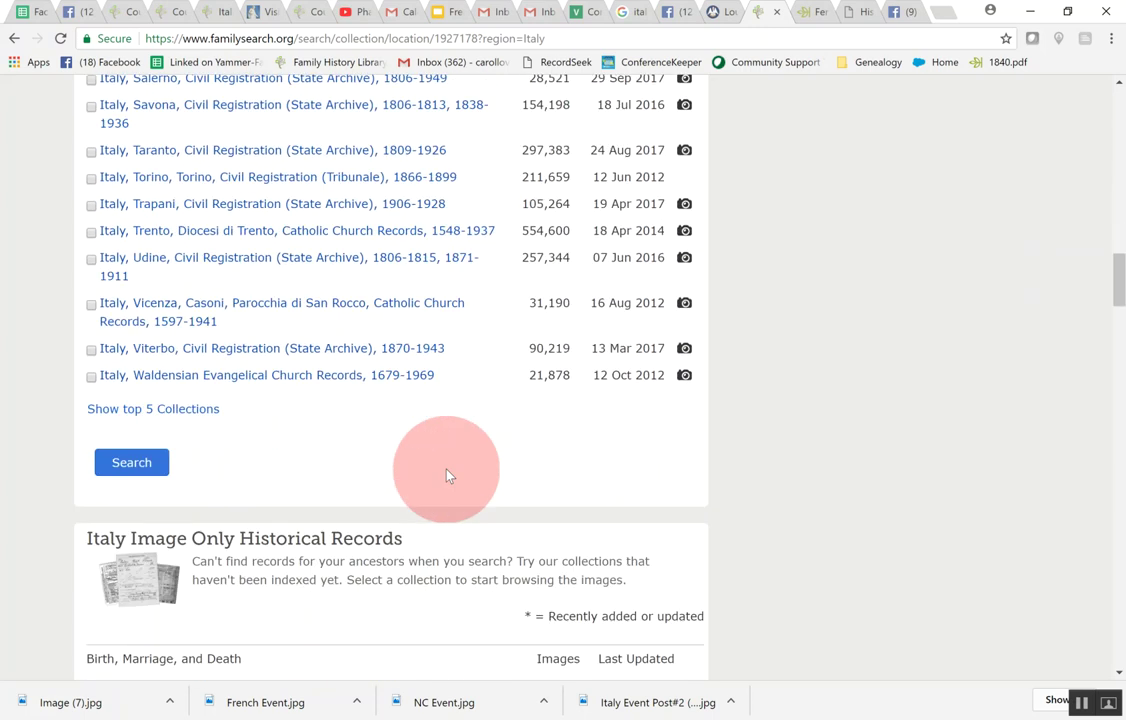
left_click(135, 470)
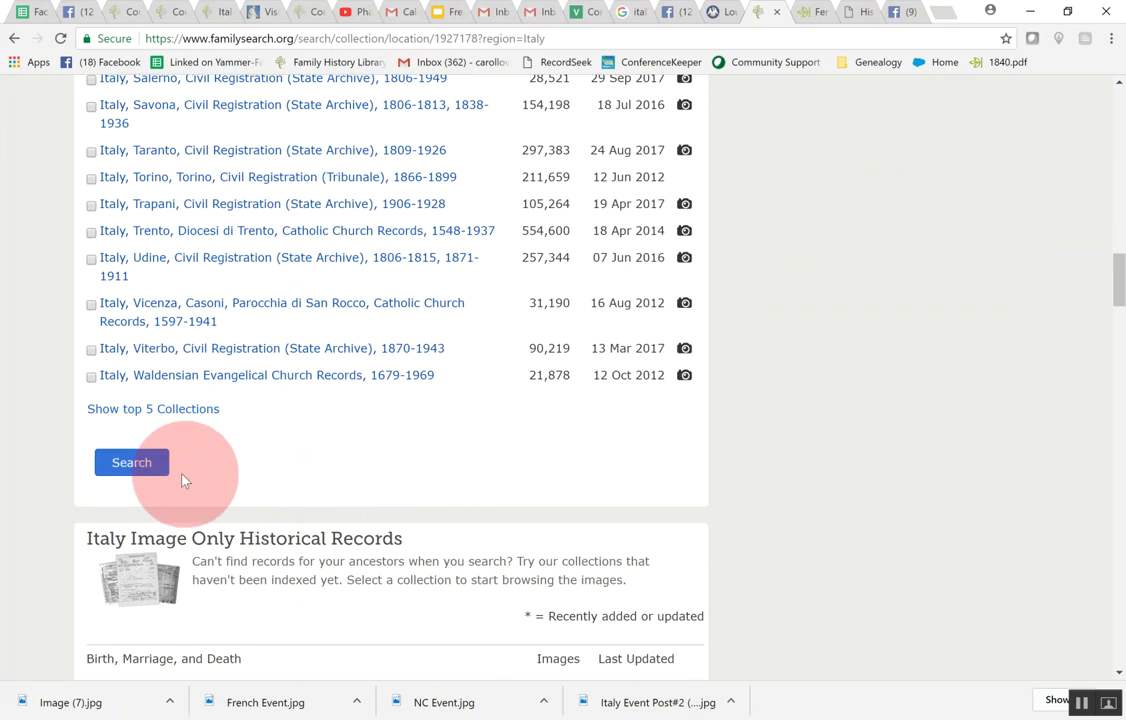
left_click(147, 463)
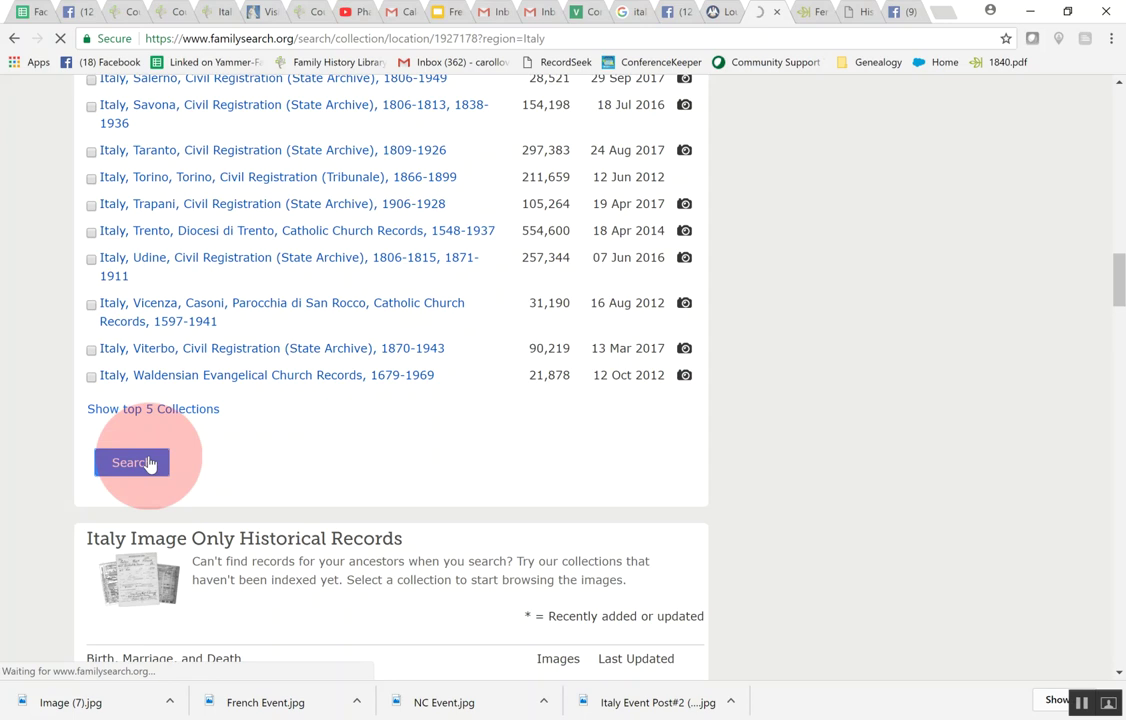
left_click(147, 463)
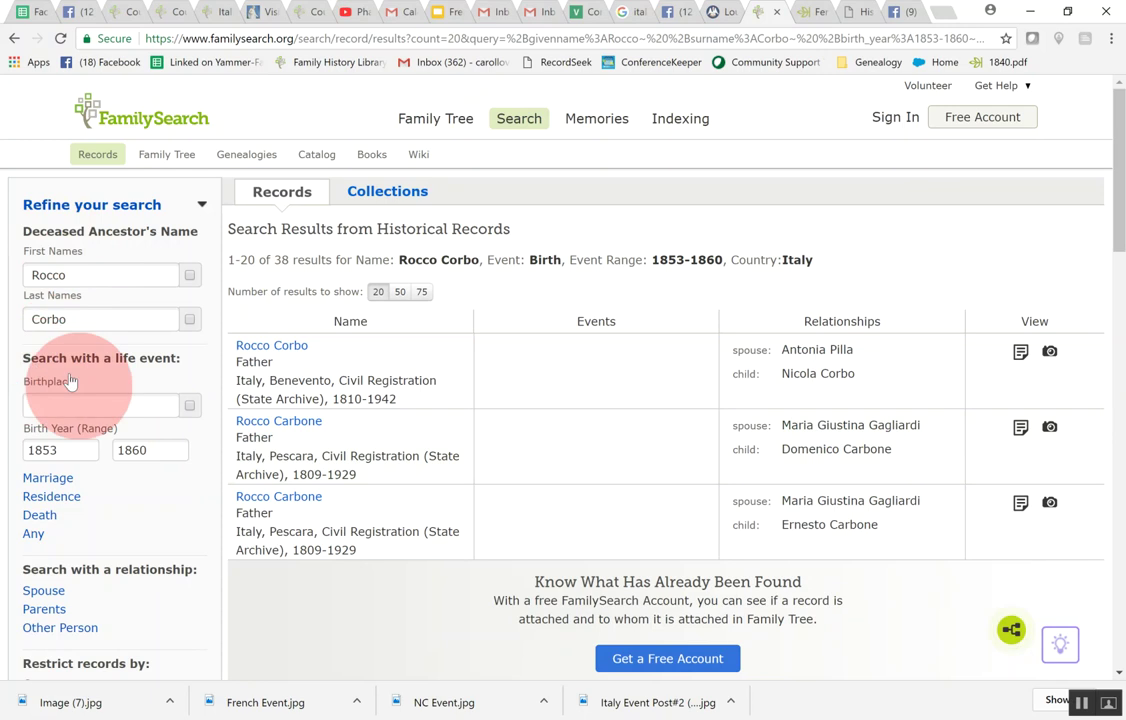
Step: Review the 38 results, then group them by collection, led by Bari Civil Registration
scroll(139, 507, "down", 3)
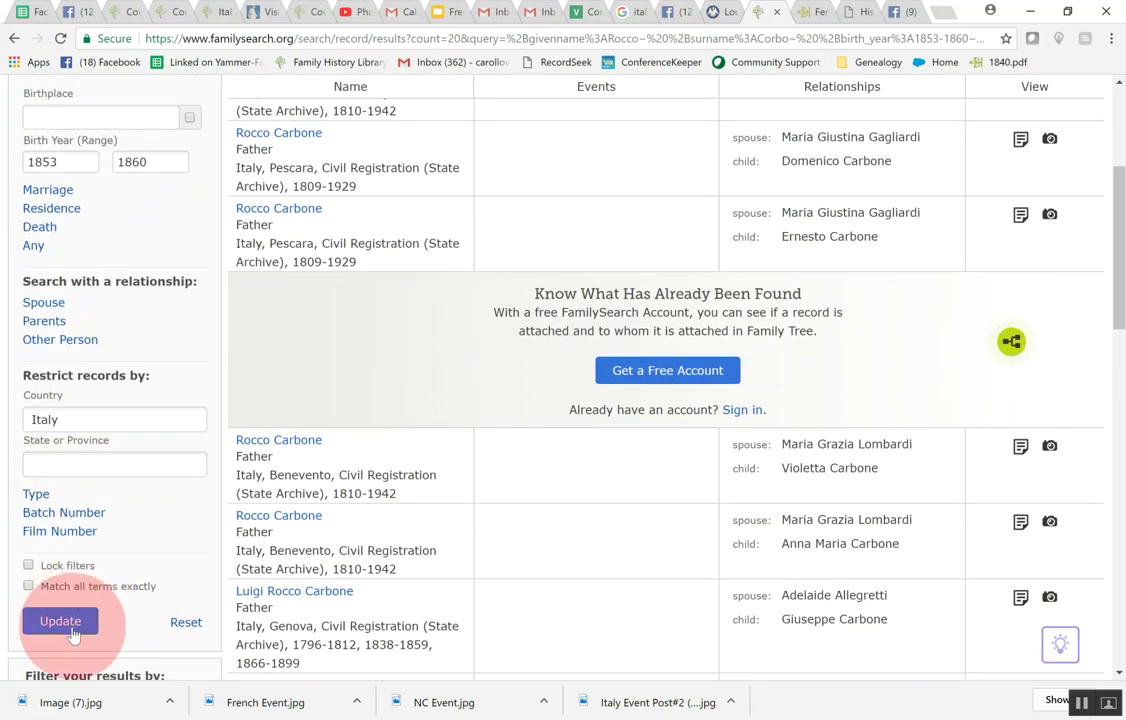
scroll(182, 366, "up", 2)
scroll(182, 366, "up", 3)
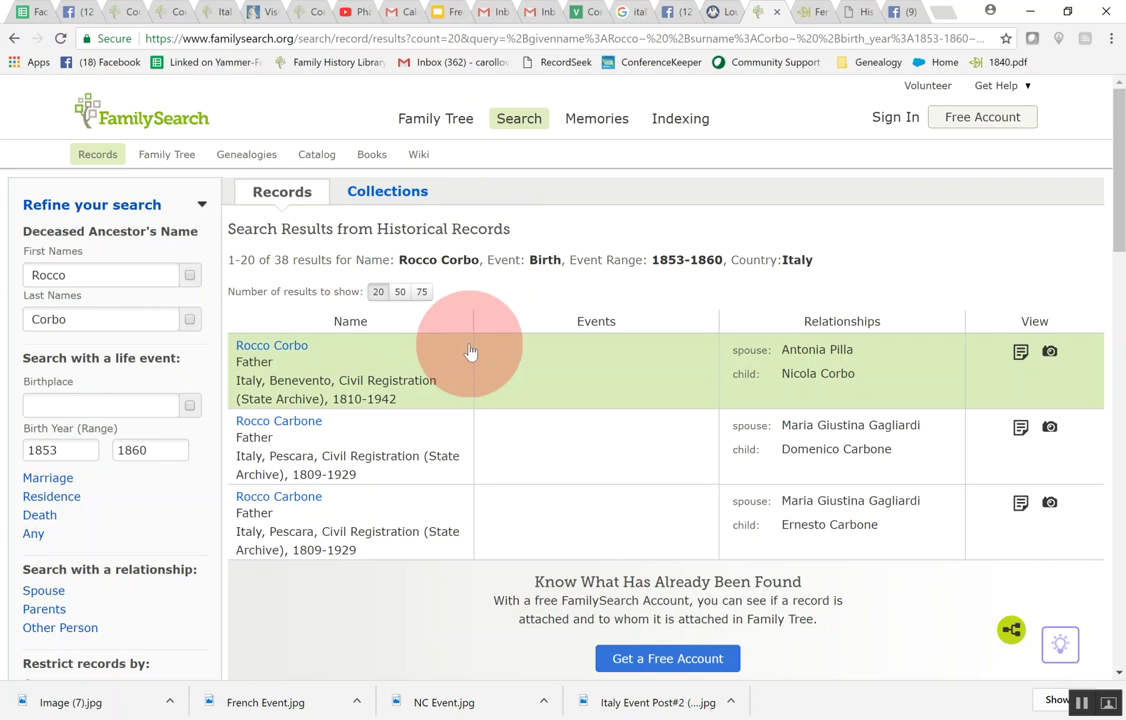
scroll(470, 352, "down", 1)
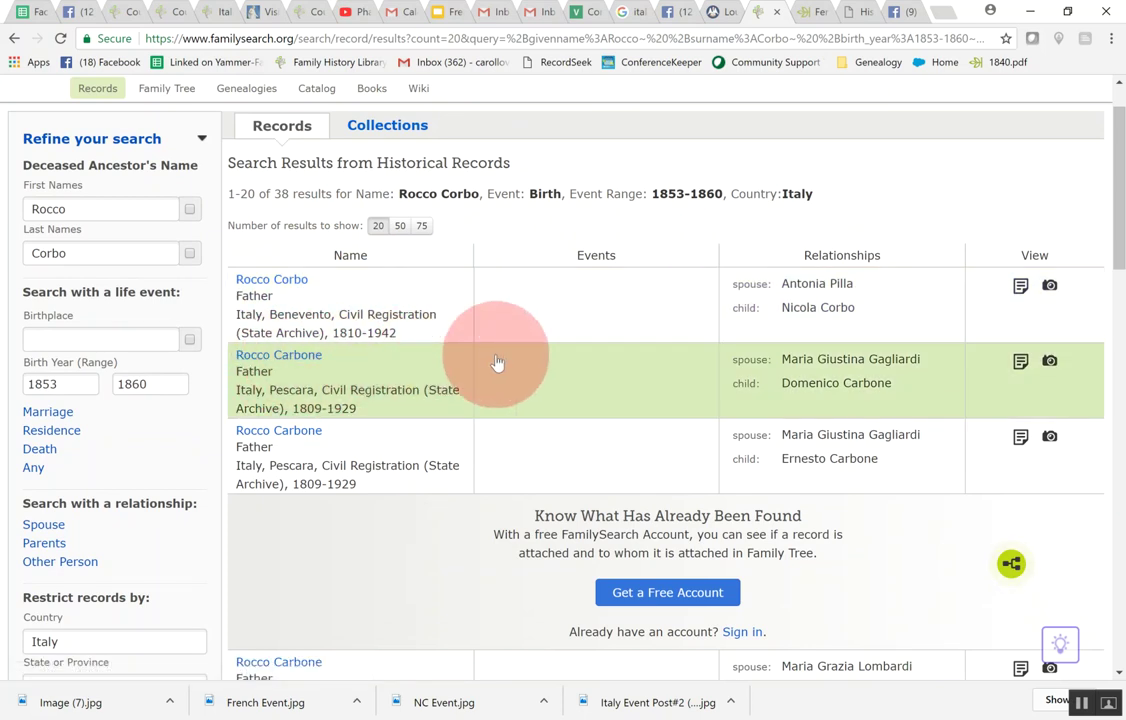
scroll(497, 362, "down", 2)
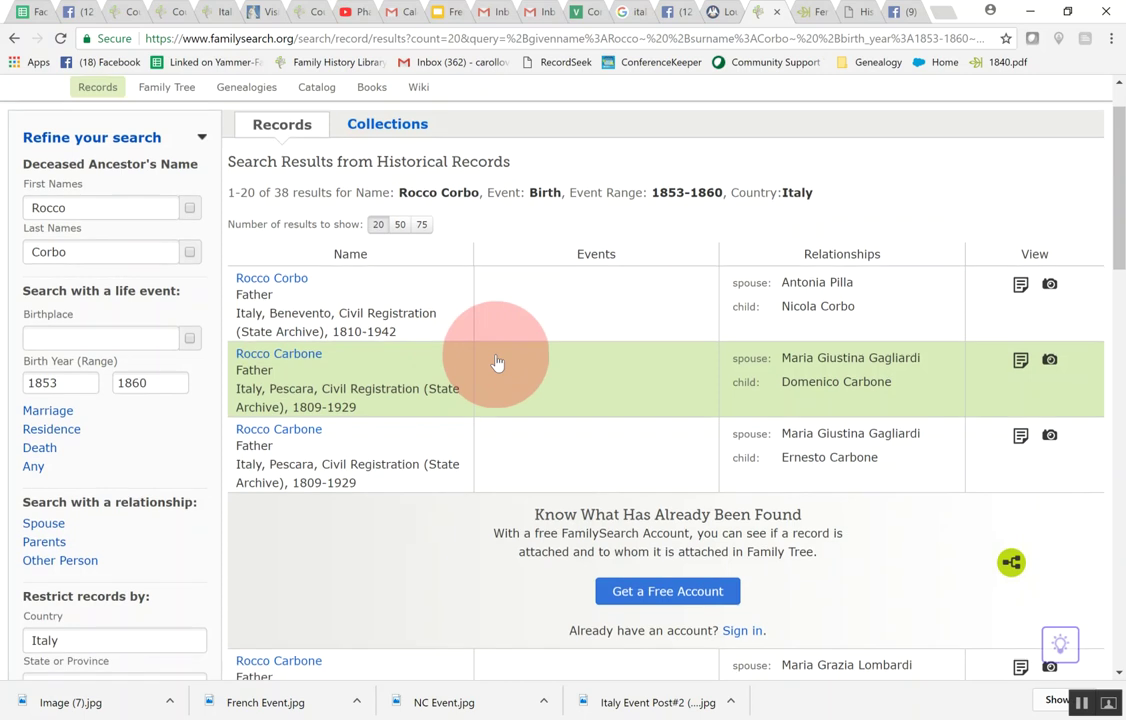
scroll(495, 354, "up", 3)
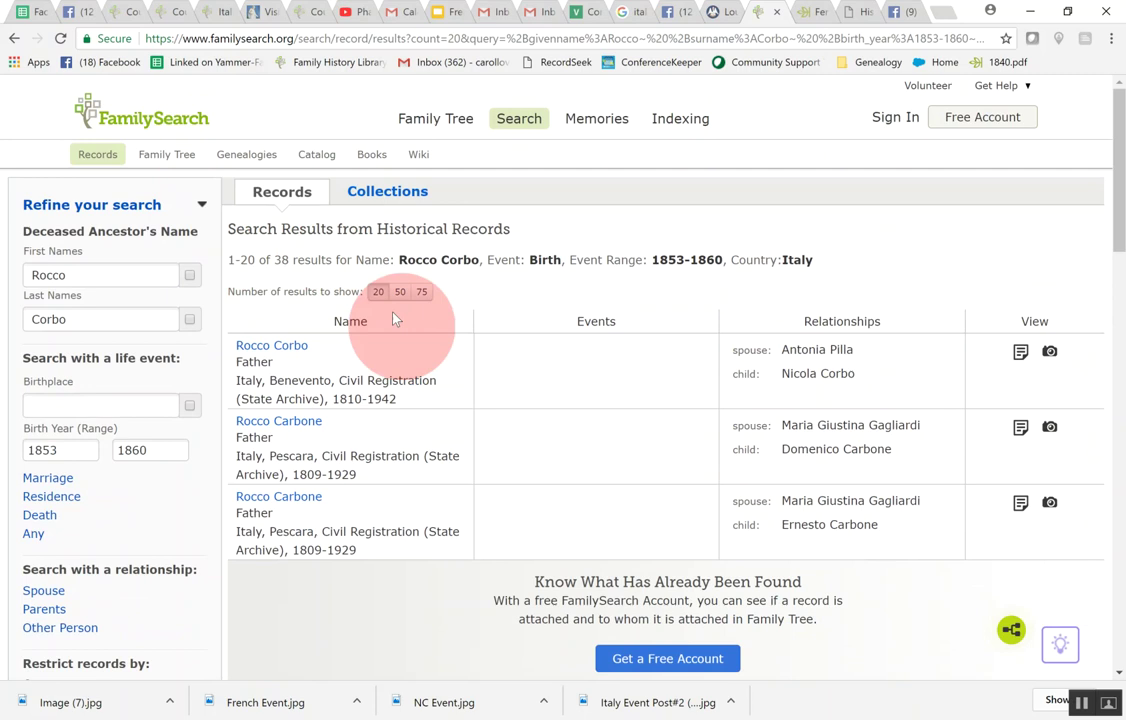
left_click(395, 198)
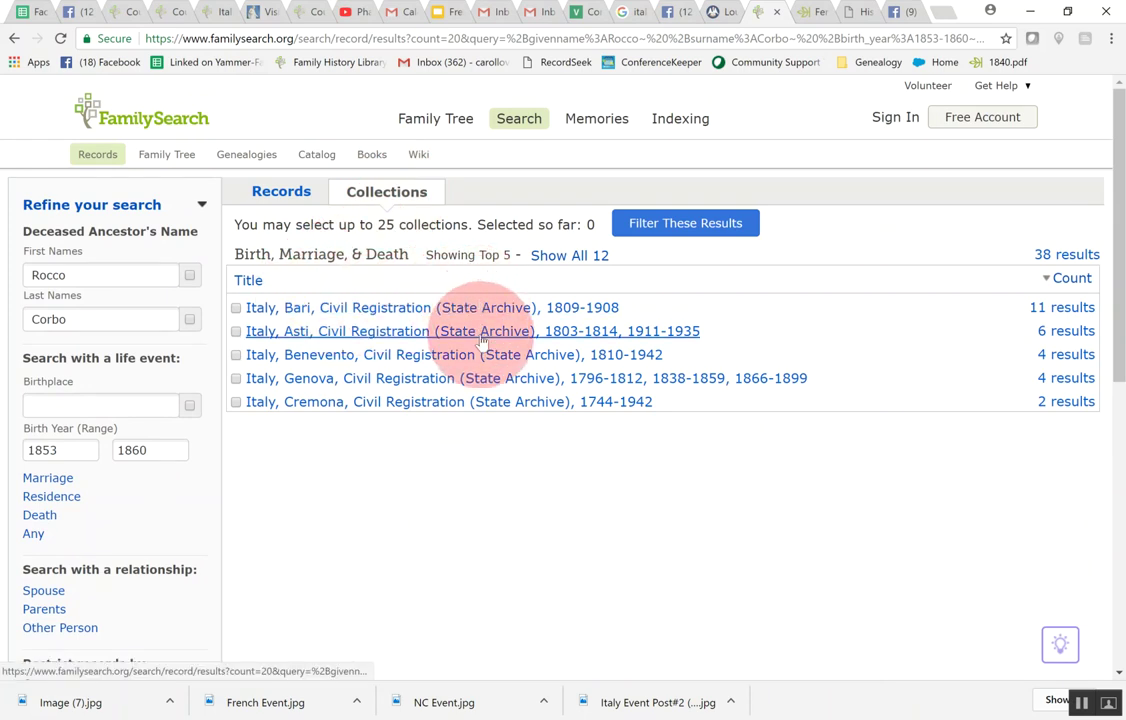
Step: Show all 12 Birth, Marriage, & Death collections, then go back to the Italy page
left_click(562, 258)
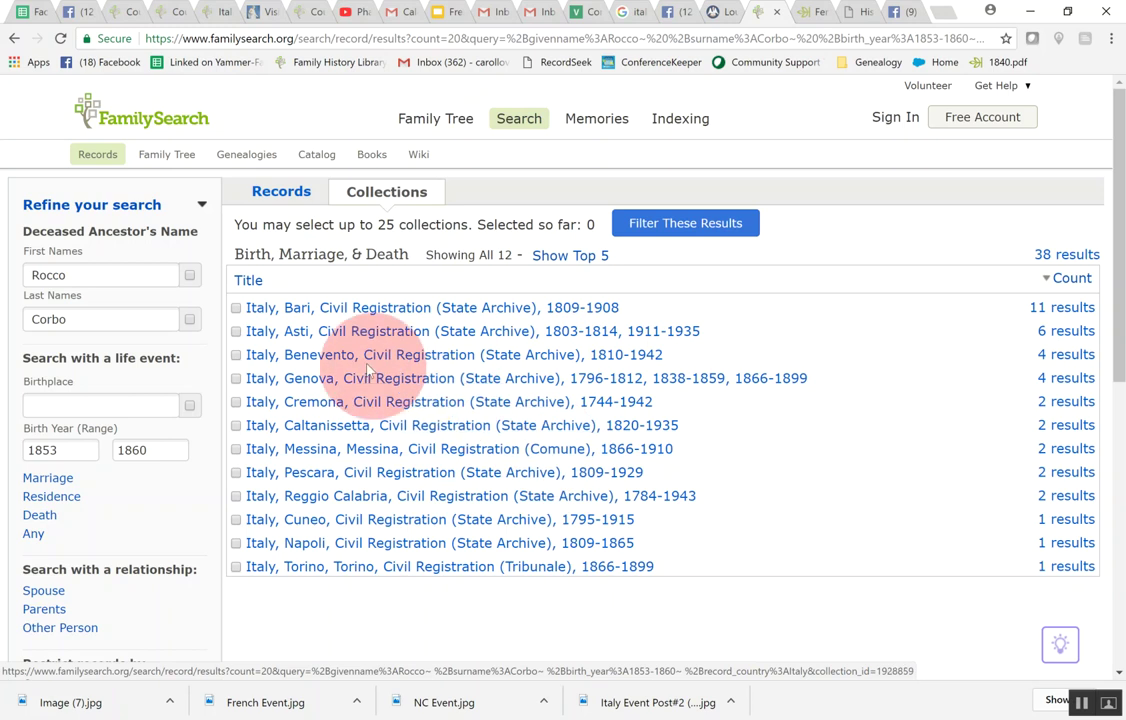
left_click(14, 40)
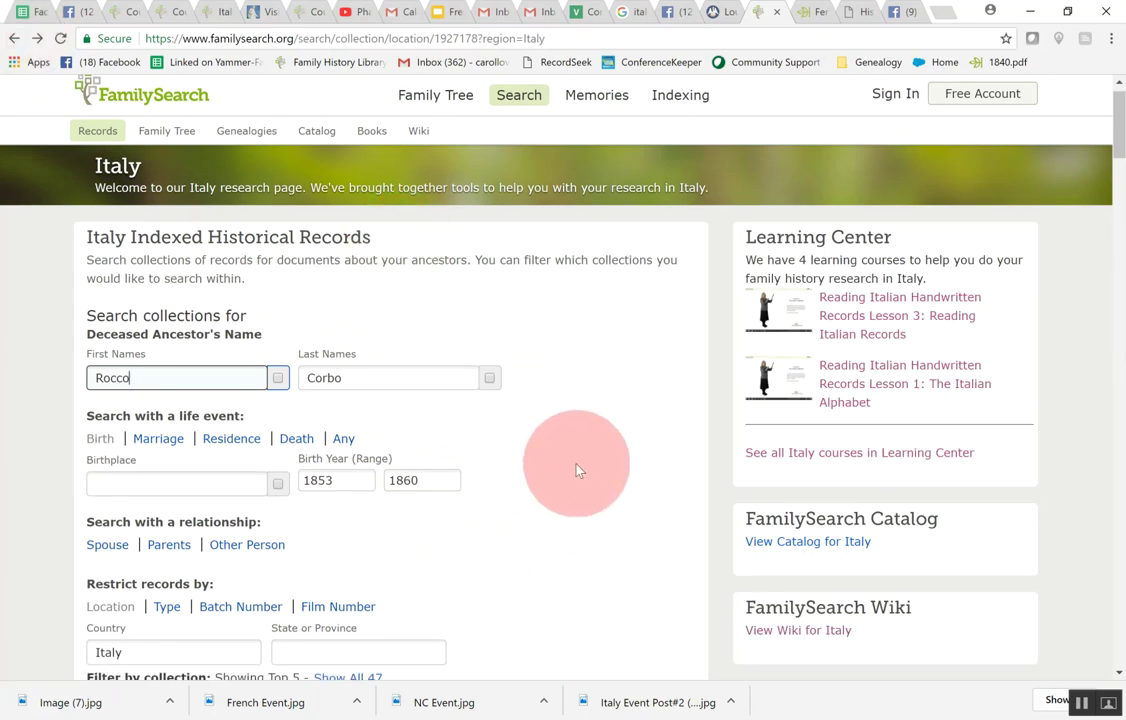
Step: Scroll the Italy page down to the Image Only Historical Records table
scroll(577, 470, "down", 5)
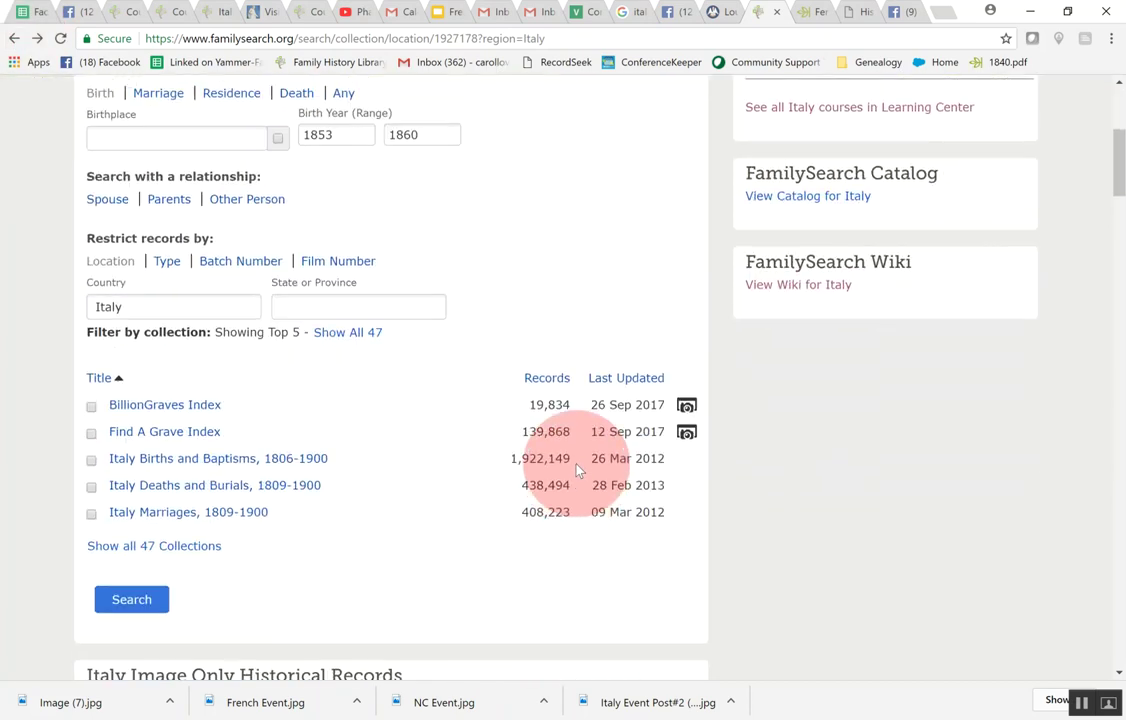
scroll(577, 470, "down", 5)
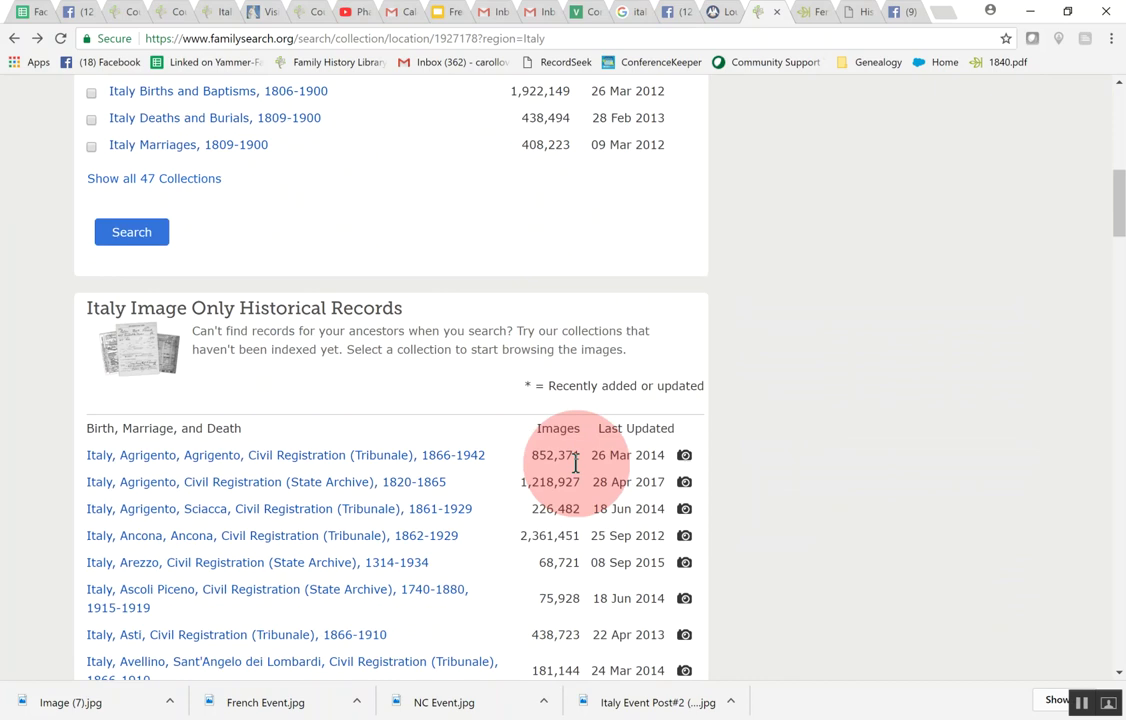
scroll(576, 463, "down", 3)
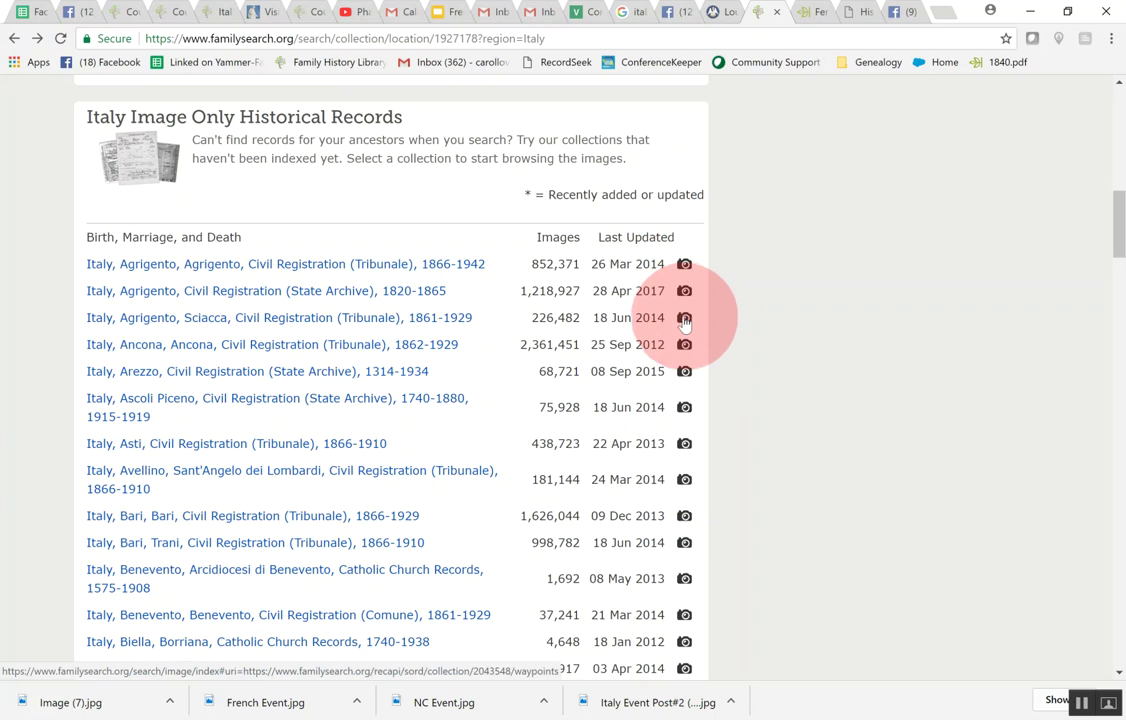
Step: Open the Agrigento, Sciacca Civil Registration (Tribunale) 1861-1929 collection with 226,482 images
left_click(297, 318)
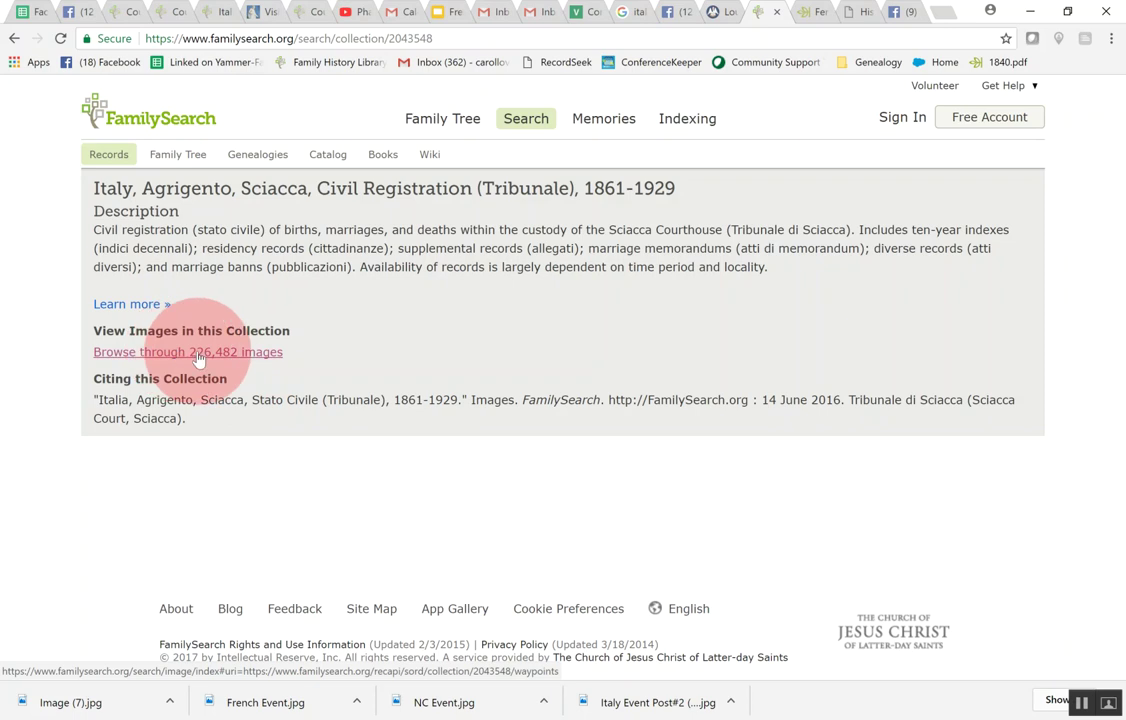
Step: Browse via Agrigento and Sciacca to the Matrimoni 1864-1894 film, viewing its 3,049 images as thumbnails
left_click(198, 354)
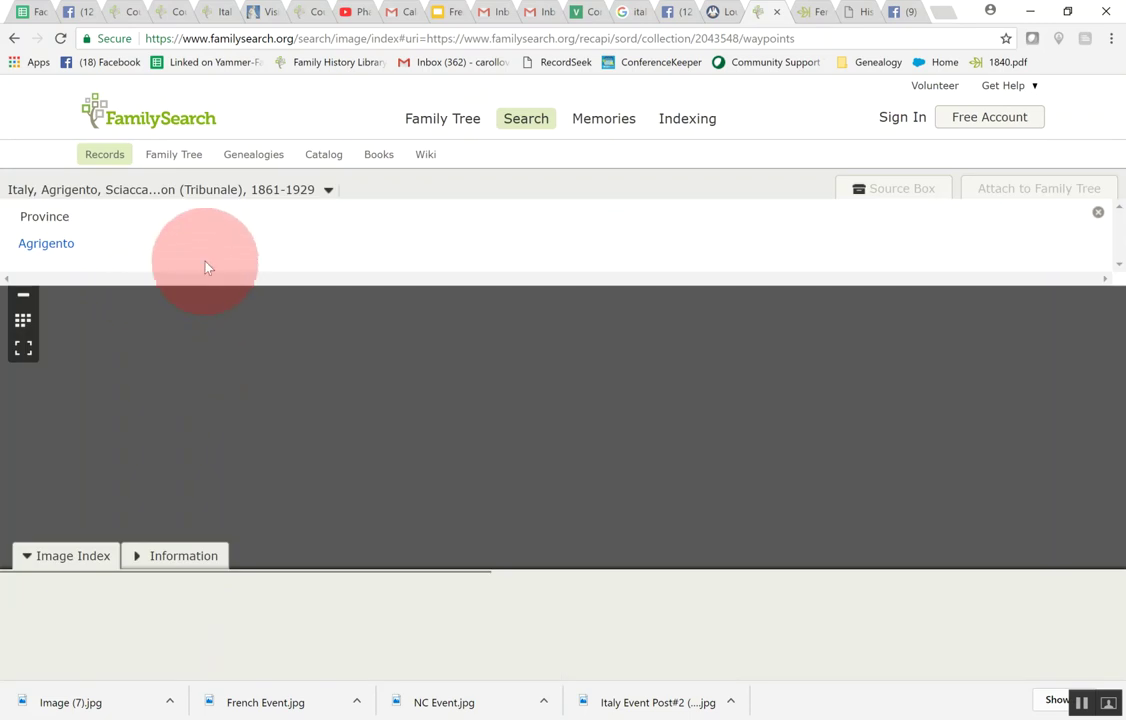
left_click(48, 246)
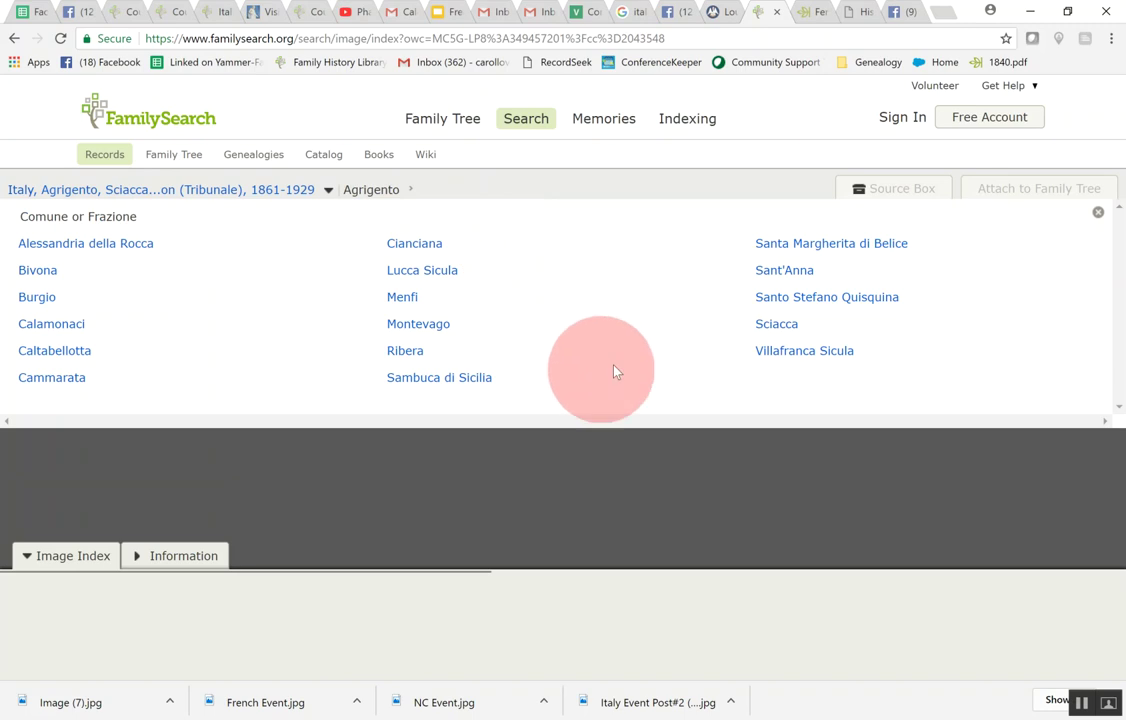
left_click(770, 326)
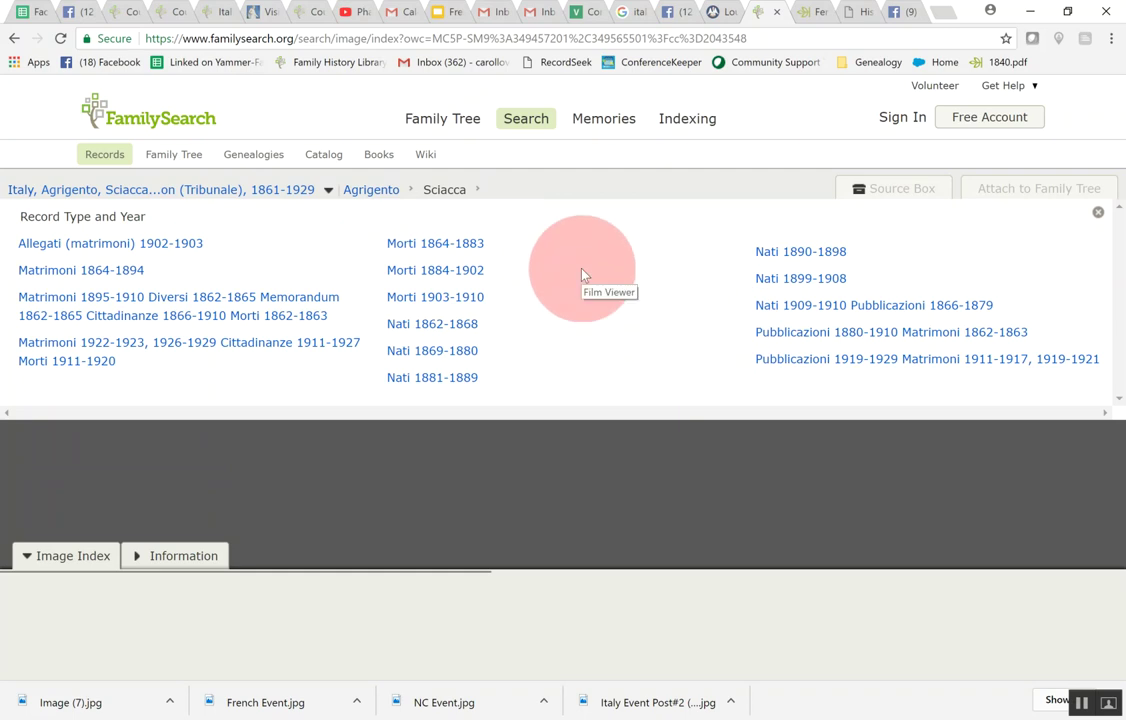
left_click(97, 279)
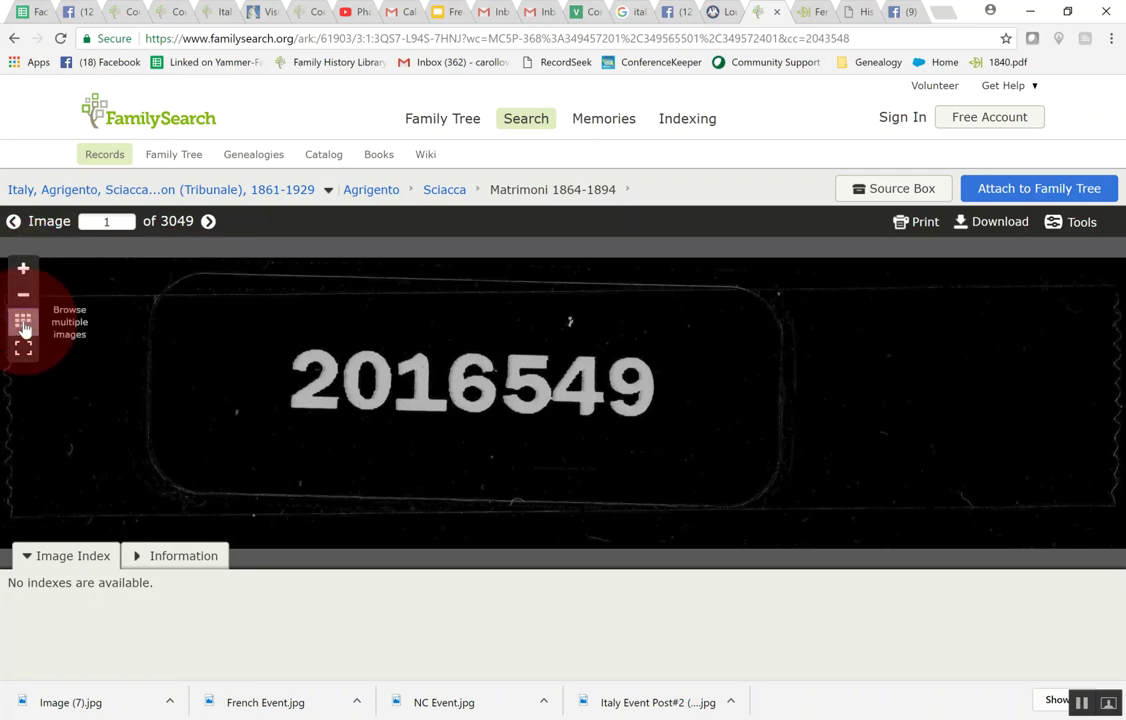
left_click(23, 324)
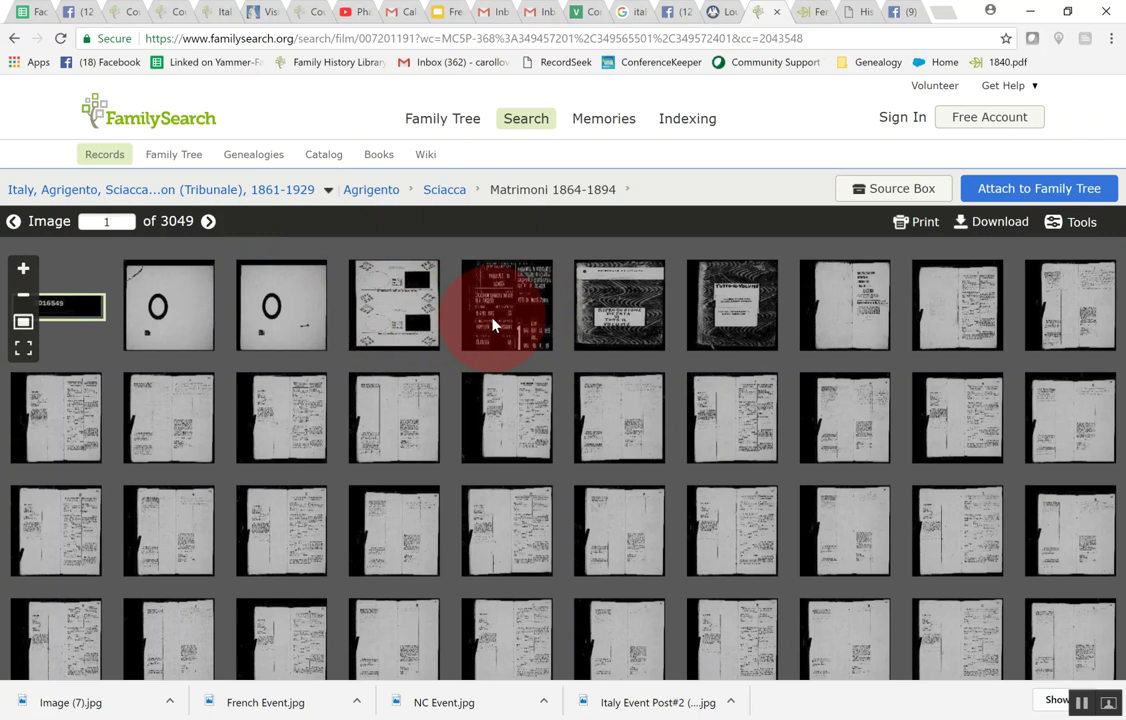
Step: Open image 5, the Atti di Matrimonio title card (Sciacca 1864–1869), and zoom in on its filming details
left_click(493, 323)
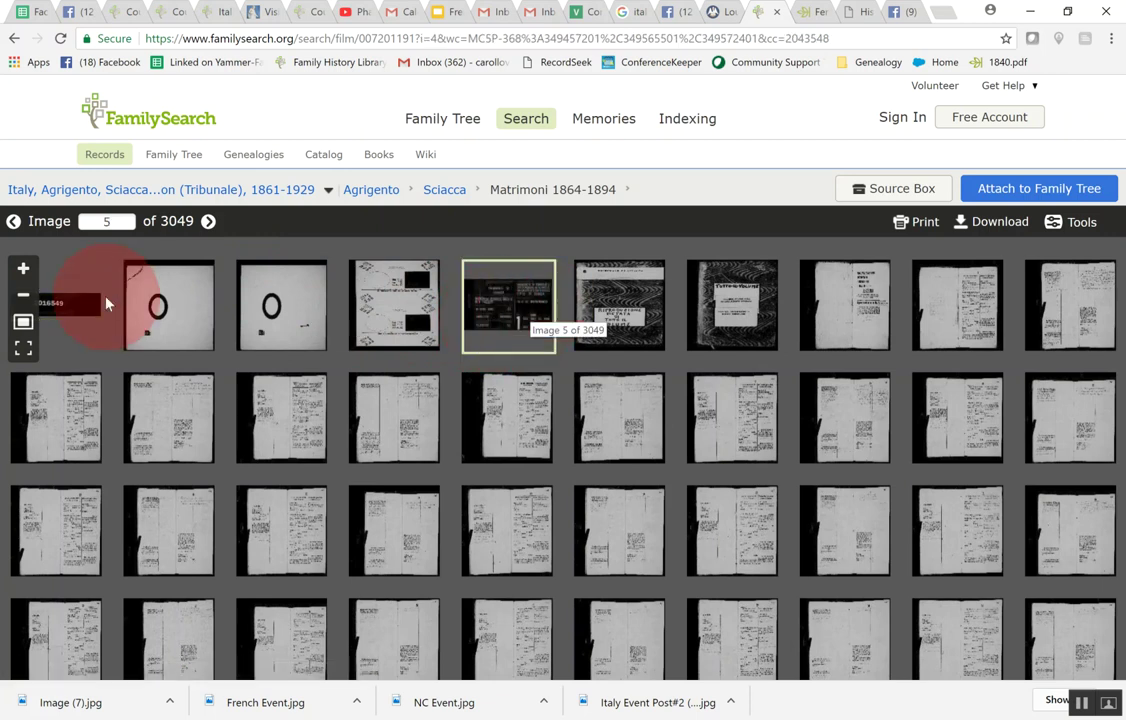
left_click(24, 323)
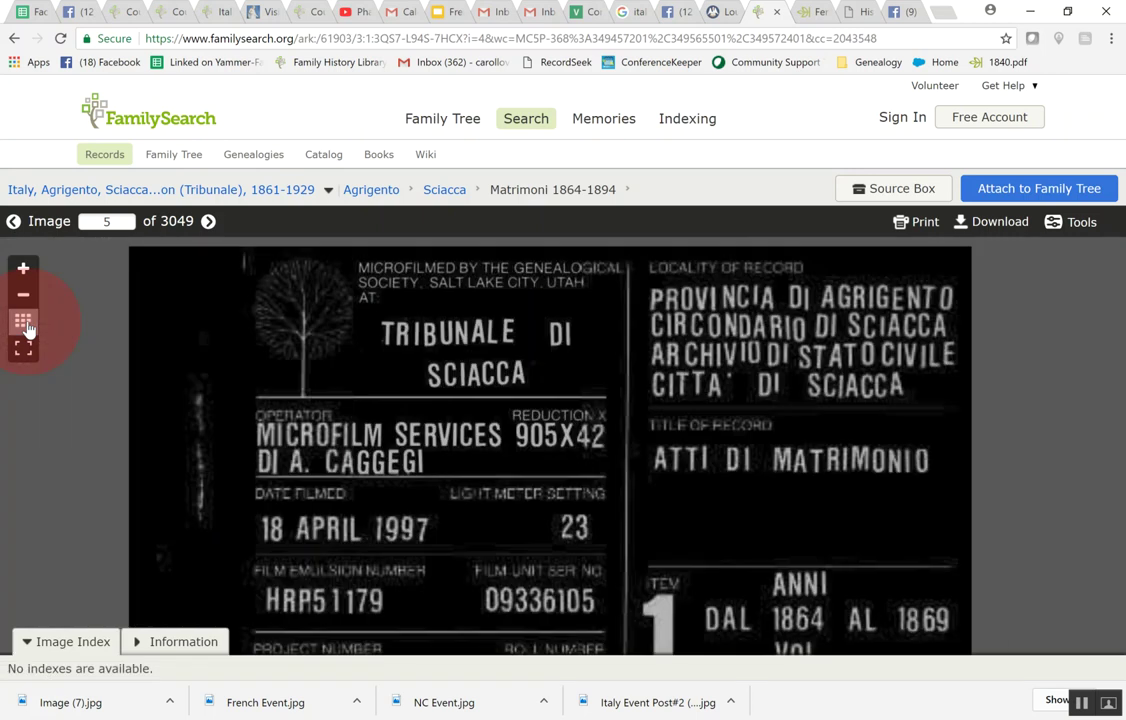
left_click(448, 457)
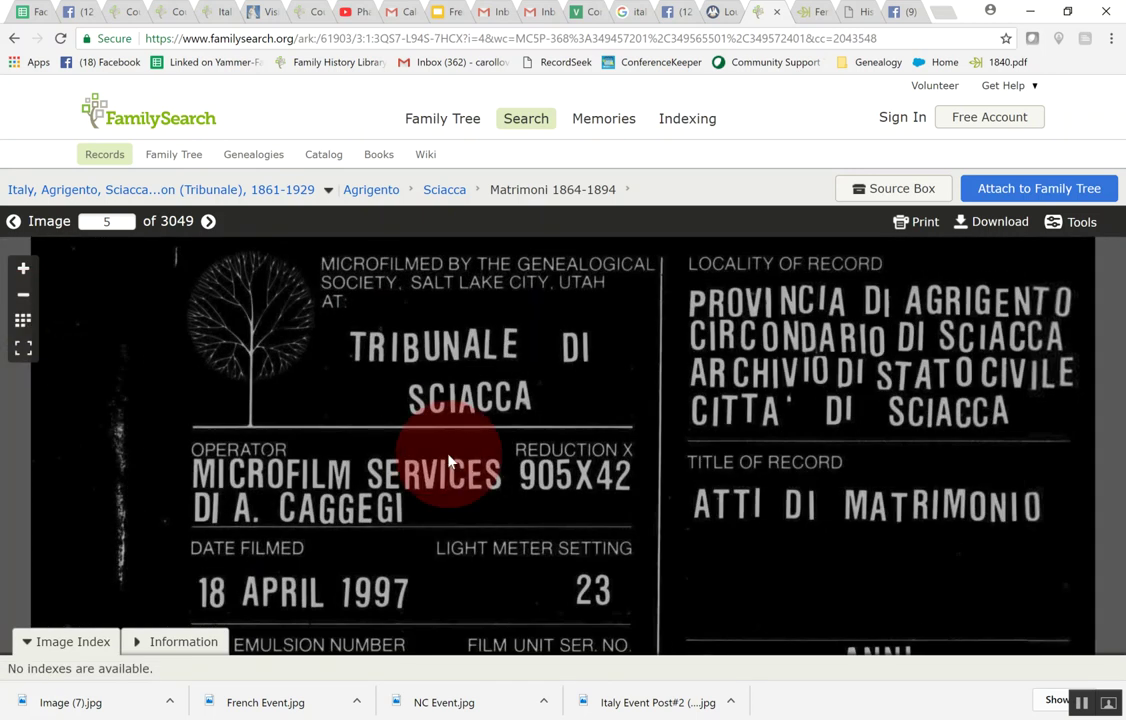
scroll(448, 460, "down", 2)
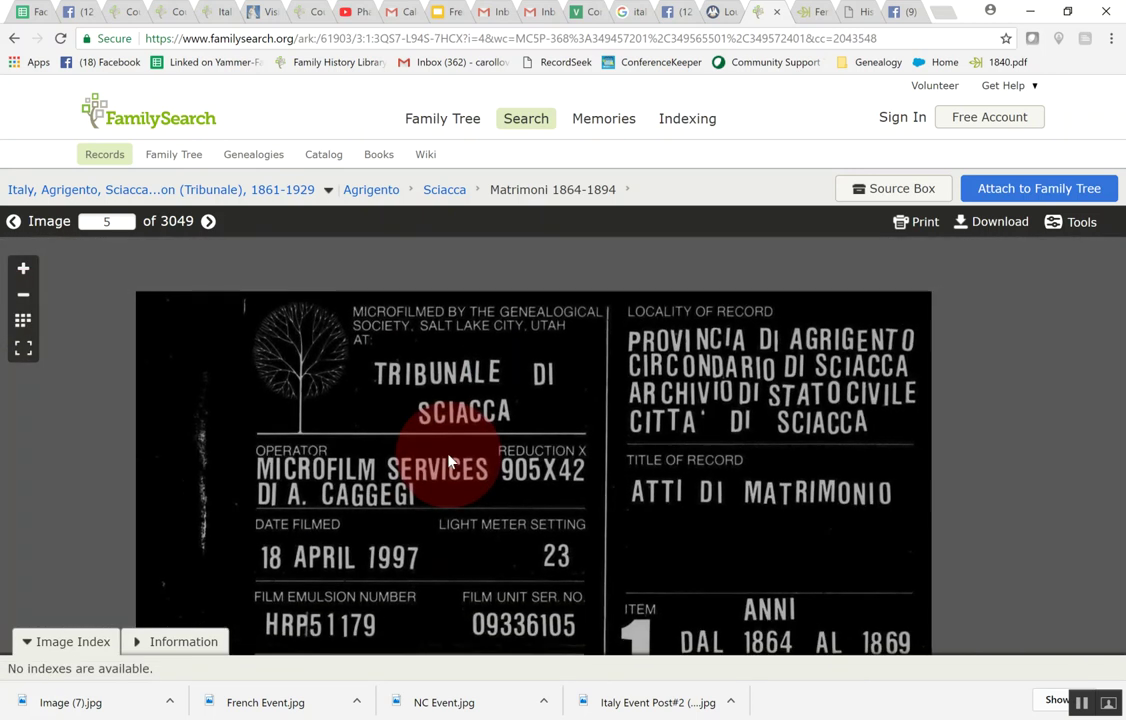
left_click(632, 505)
mouse_move(632, 505)
left_mouse_down()
mouse_move(658, 477)
mouse_move(583, 347)
mouse_move(596, 360)
left_mouse_up()
left_click(729, 518)
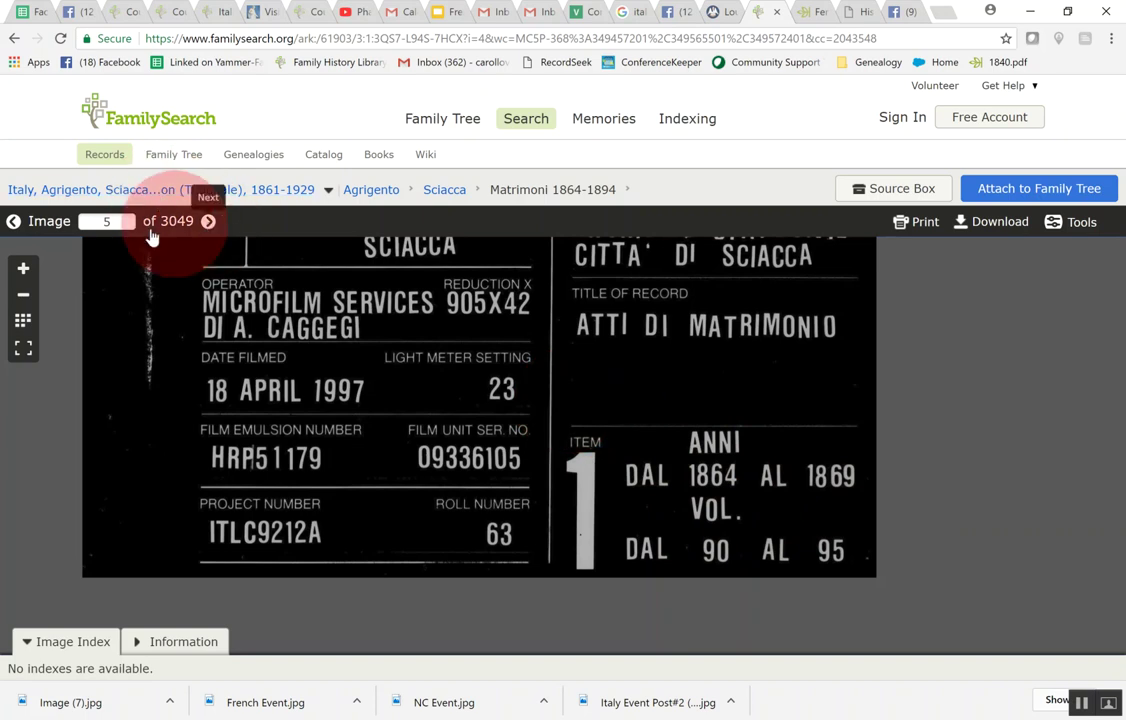
Step: Page forward through images 6, 7 and 8, shifting them to see labels and the REGISTRO page top
left_click(209, 222)
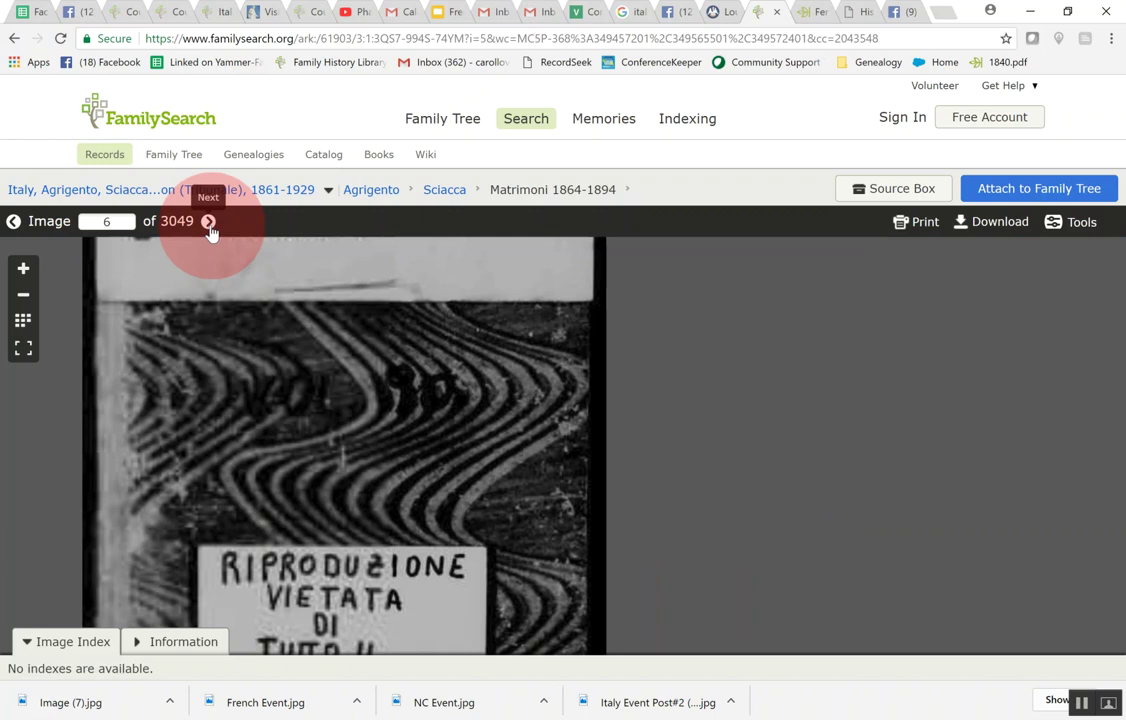
left_click_drag(276, 372, 275, 284)
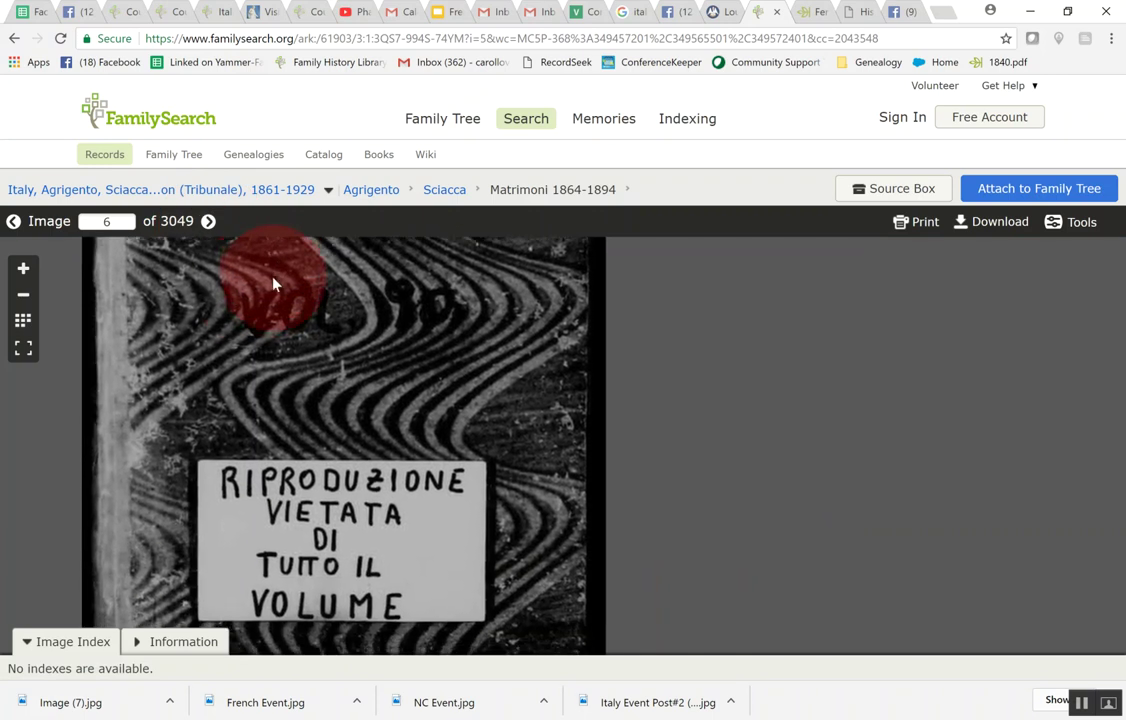
left_click(209, 222)
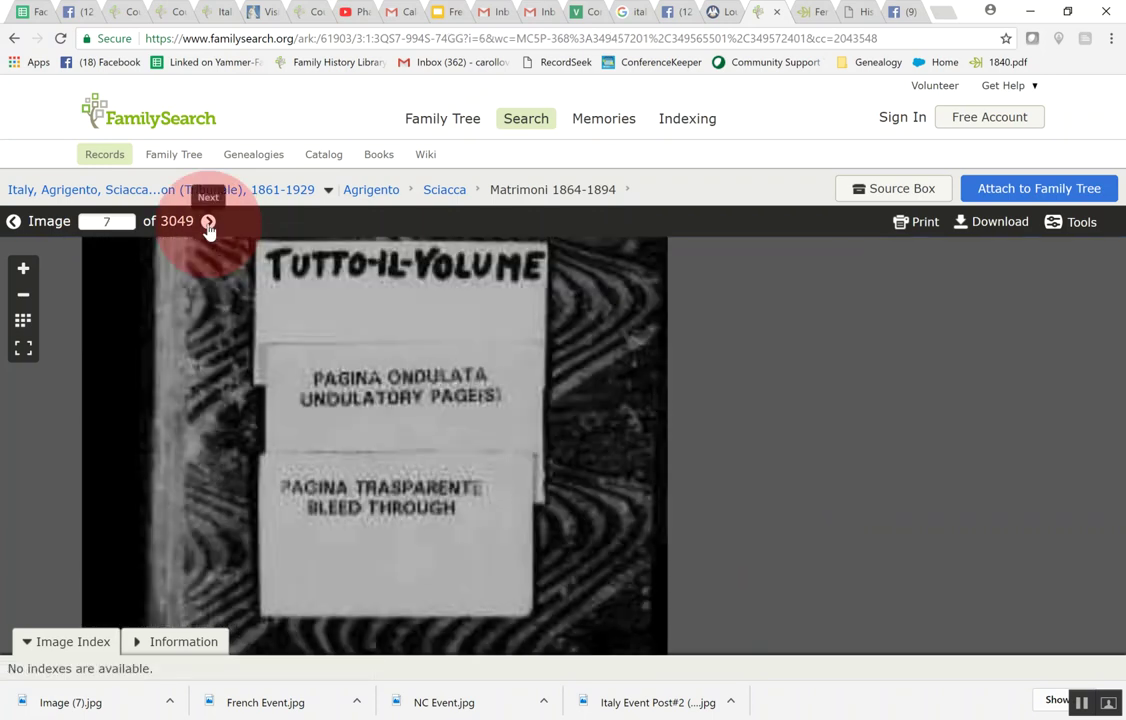
left_click(209, 222)
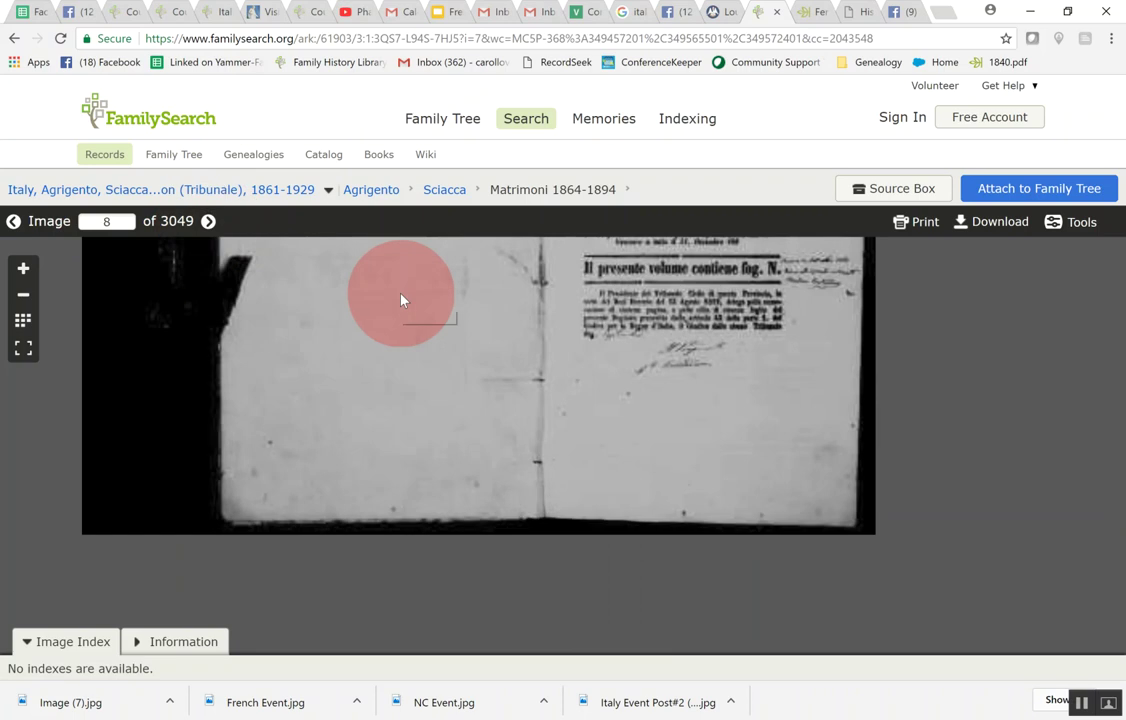
left_click_drag(393, 295, 357, 441)
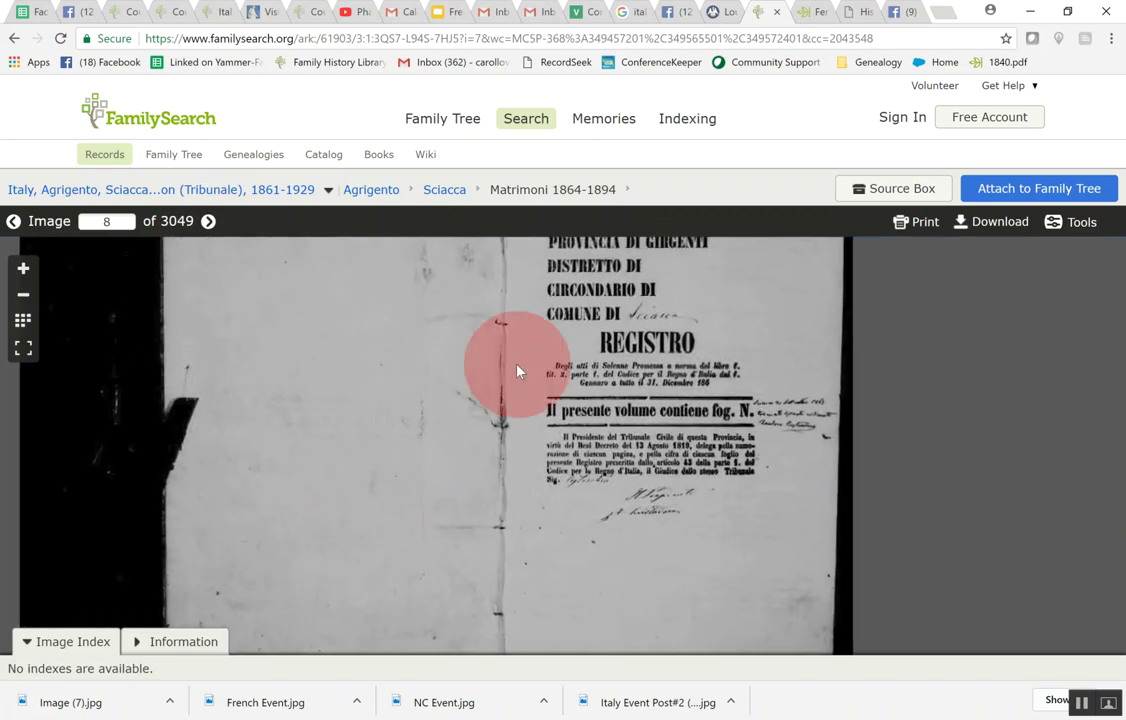
Step: Zoom in on image 9's marriage record heading, then move on to image 10's handwritten page
left_click(209, 222)
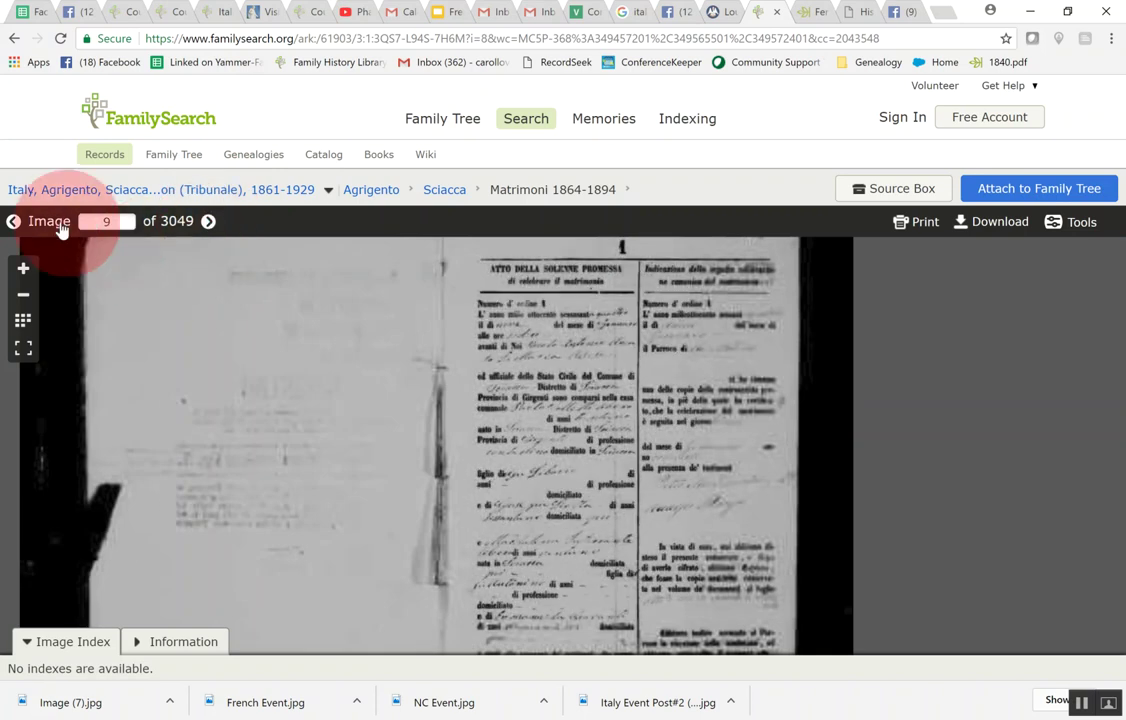
left_click(22, 270)
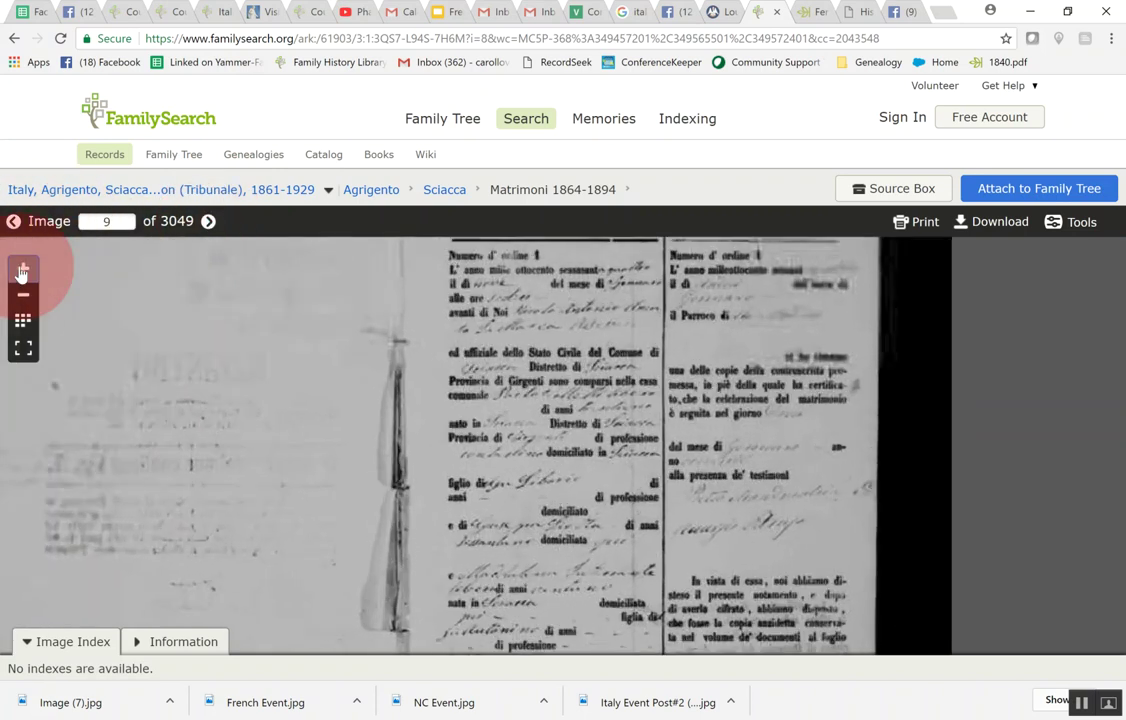
left_click_drag(528, 327, 467, 402)
left_click(112, 285)
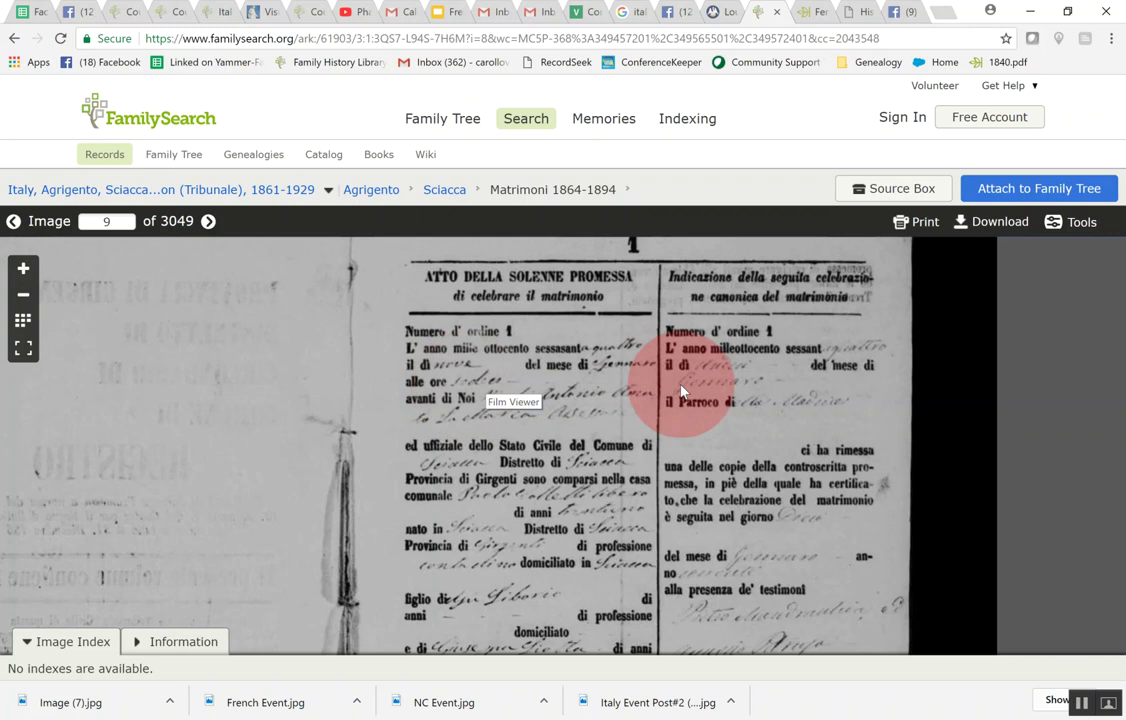
left_click(208, 222)
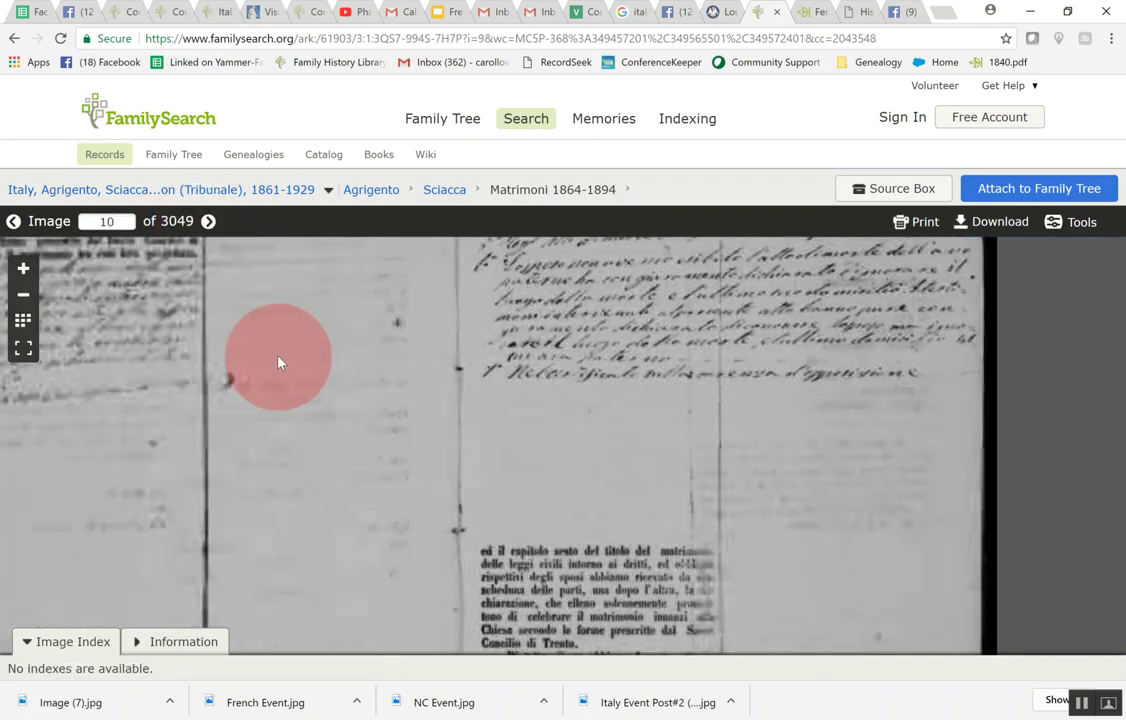
left_click_drag(276, 357, 329, 511)
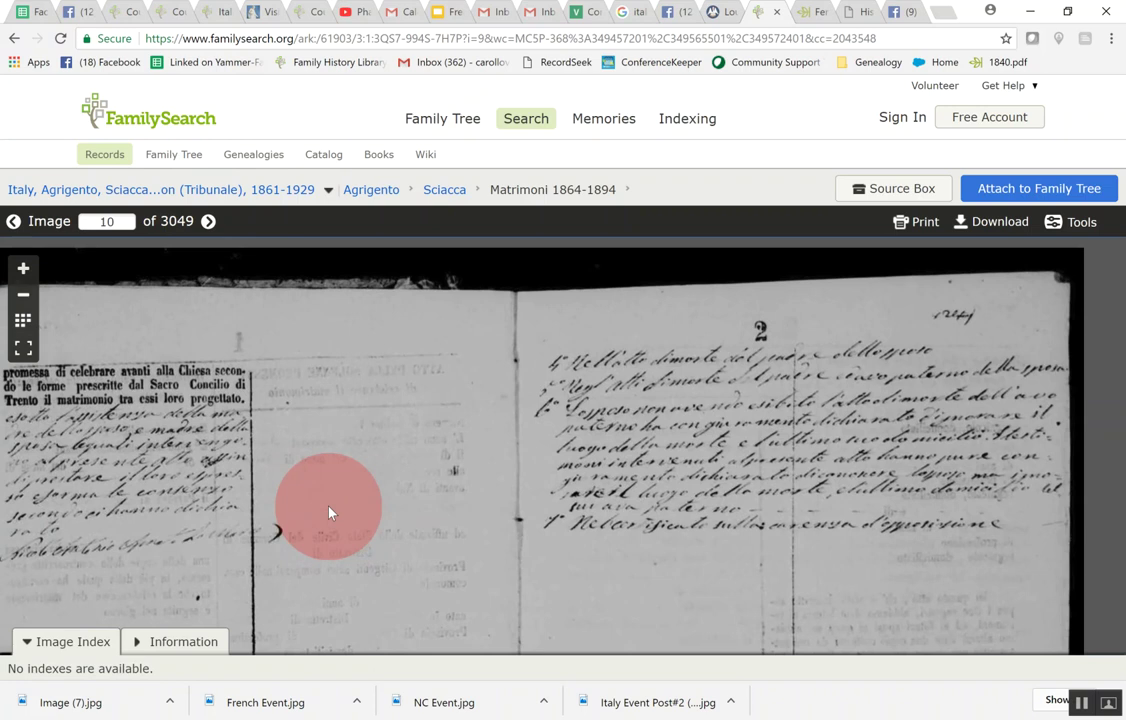
Step: Show the Sciacca film as a thumbnail grid, scroll down through the pages, and return to the top
left_click(23, 322)
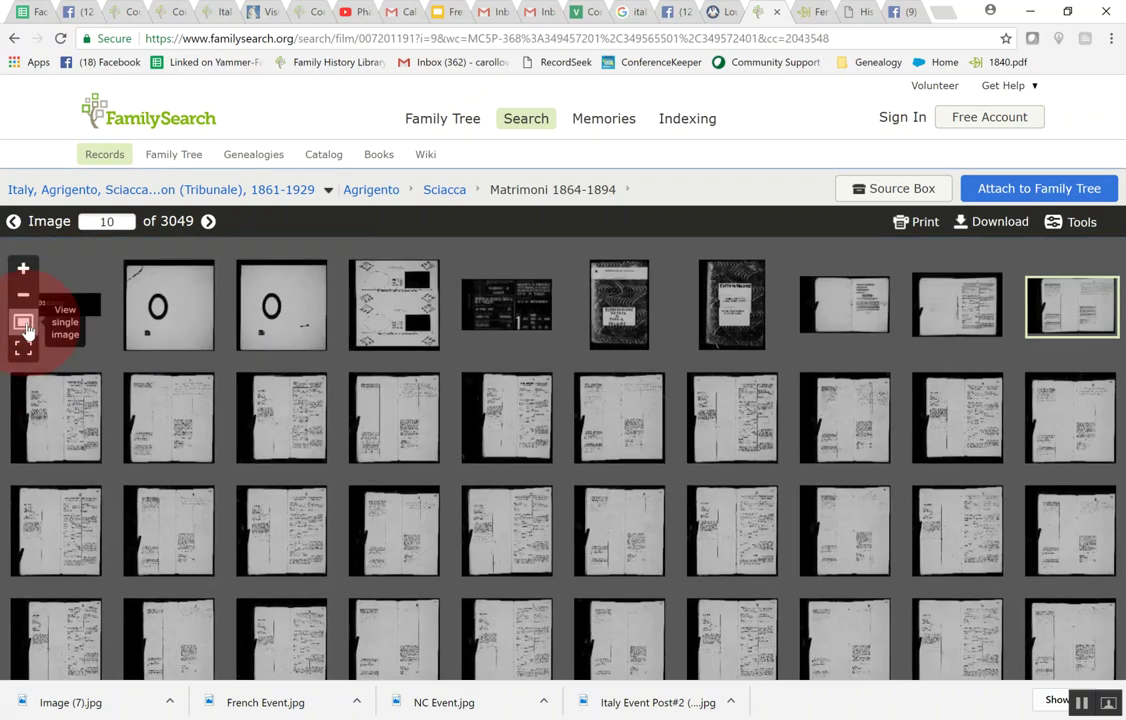
scroll(343, 543, "down", 3)
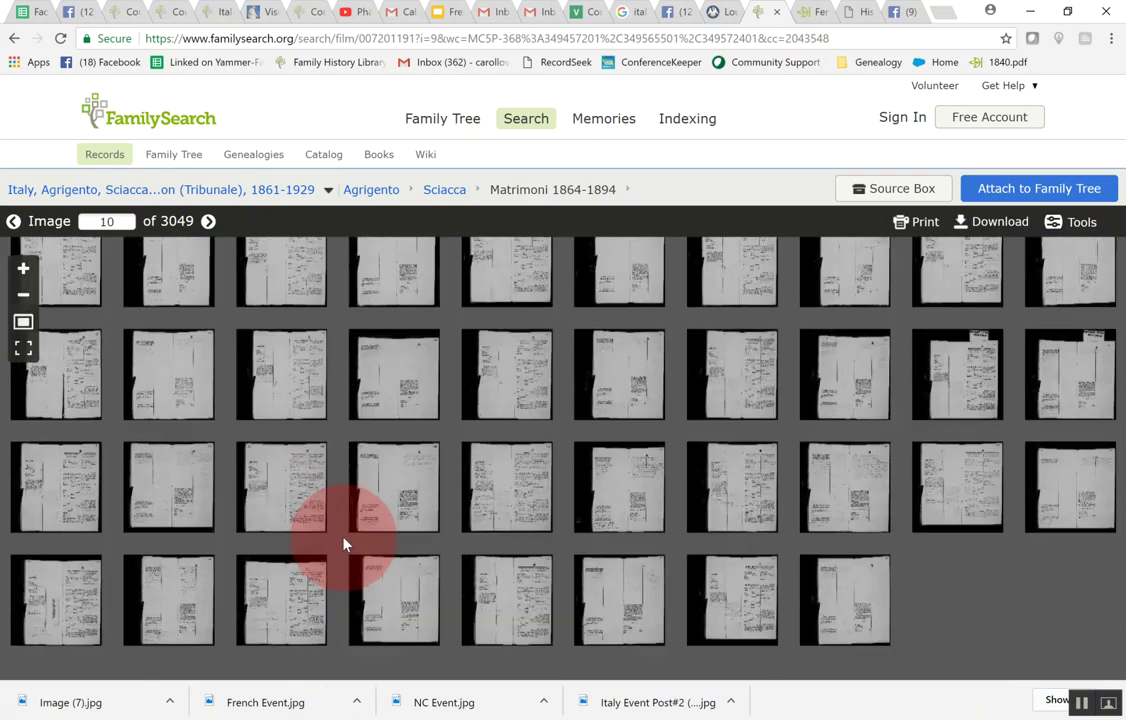
scroll(343, 543, "up", 1)
scroll(343, 543, "down", 1)
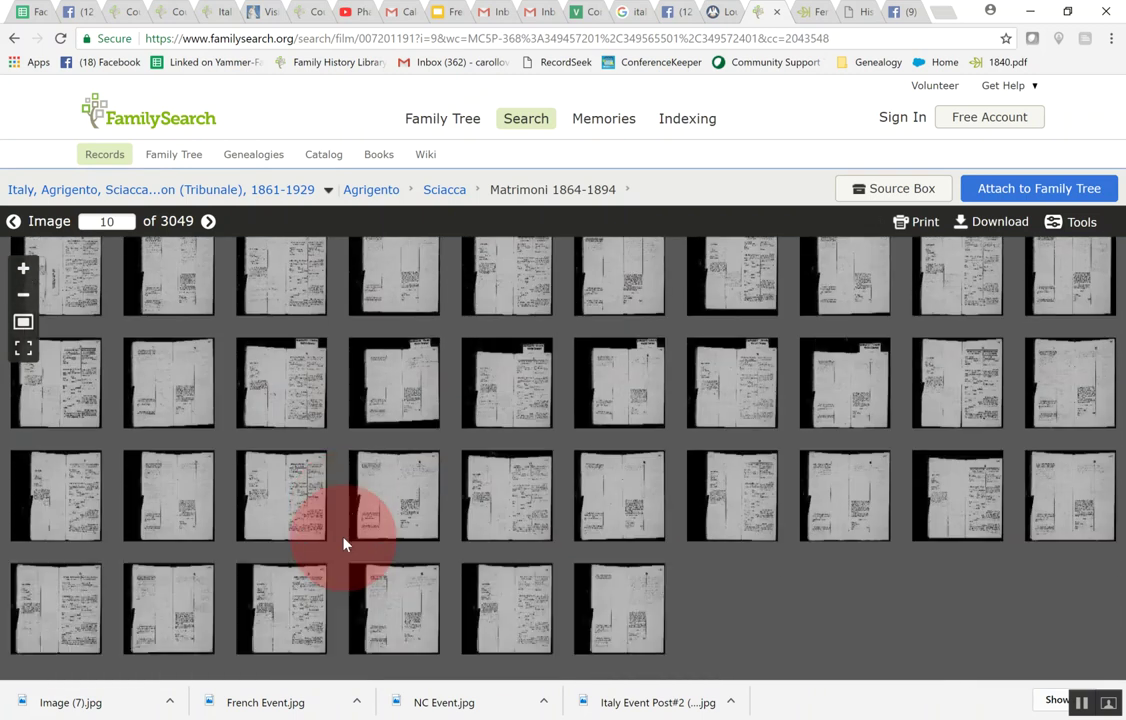
scroll(343, 543, "down", 1)
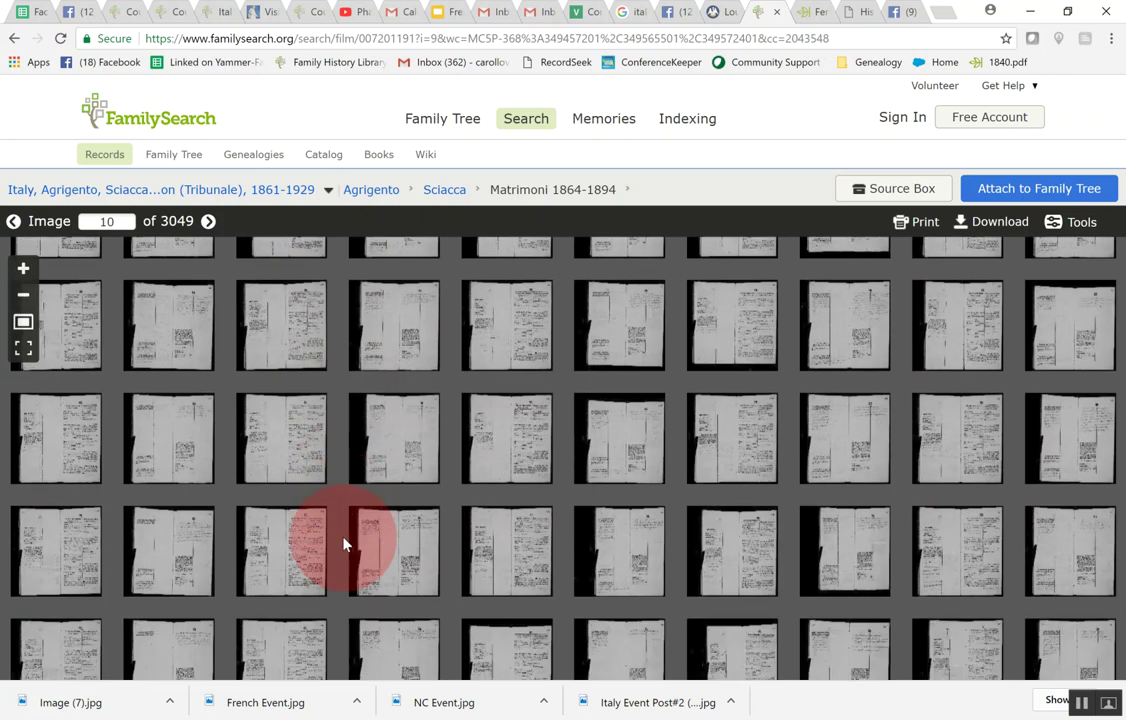
scroll(343, 543, "up", 1)
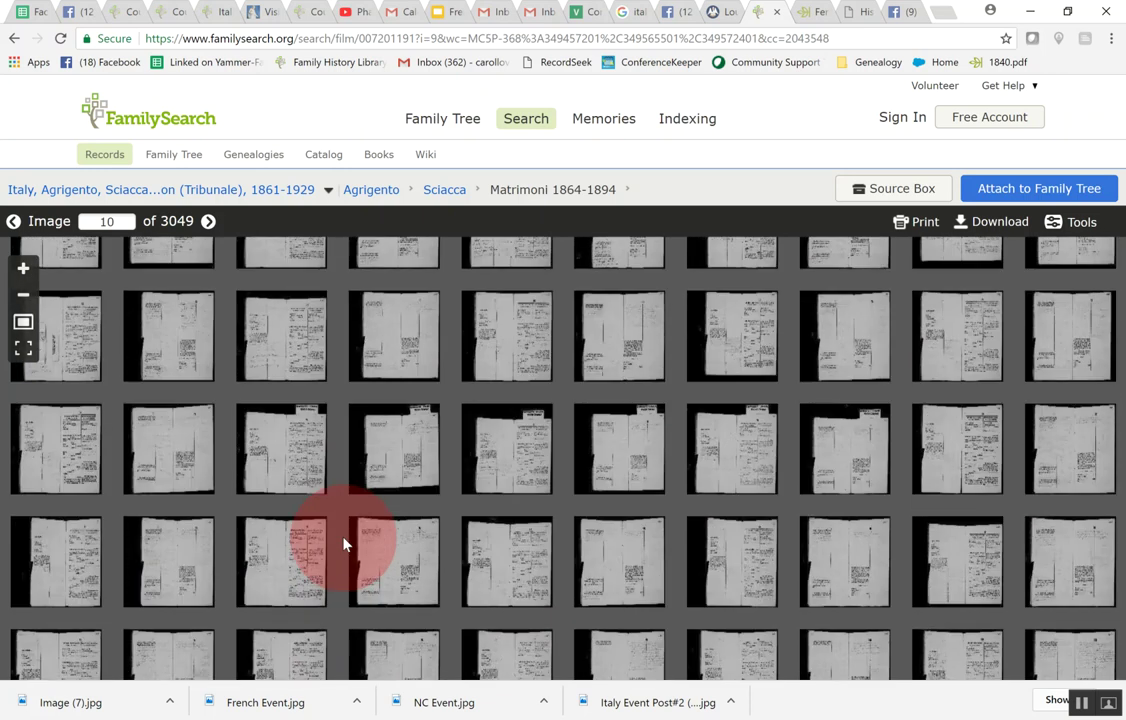
scroll(343, 543, "up", 1)
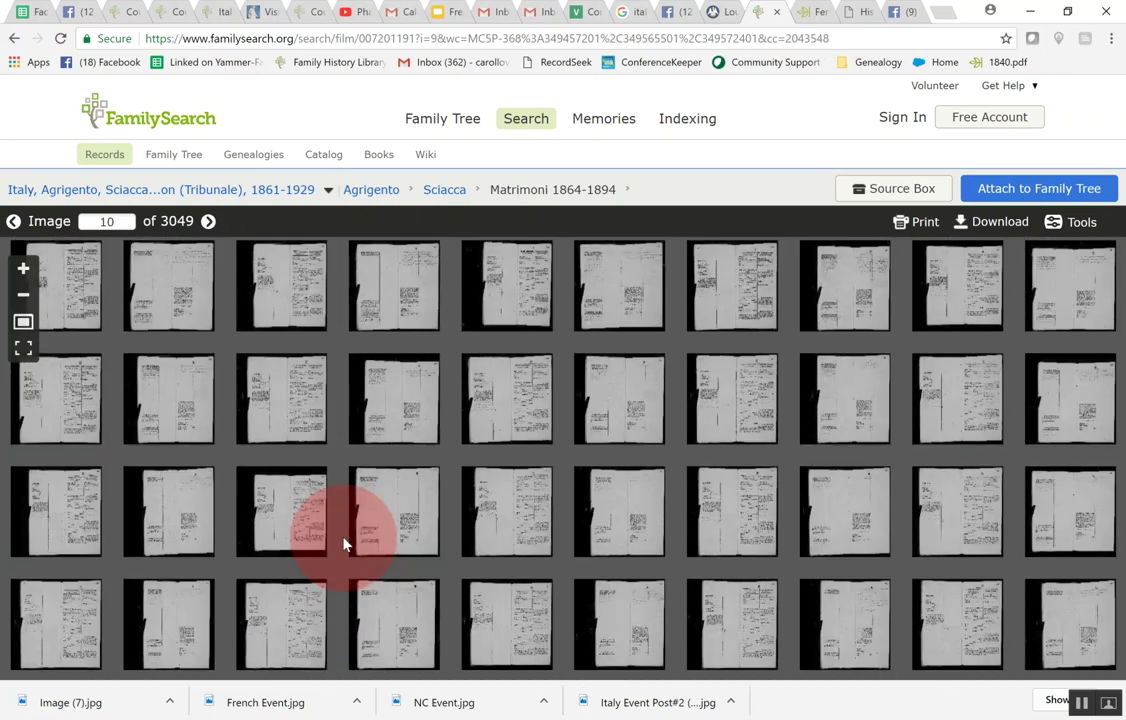
scroll(343, 543, "up", 1)
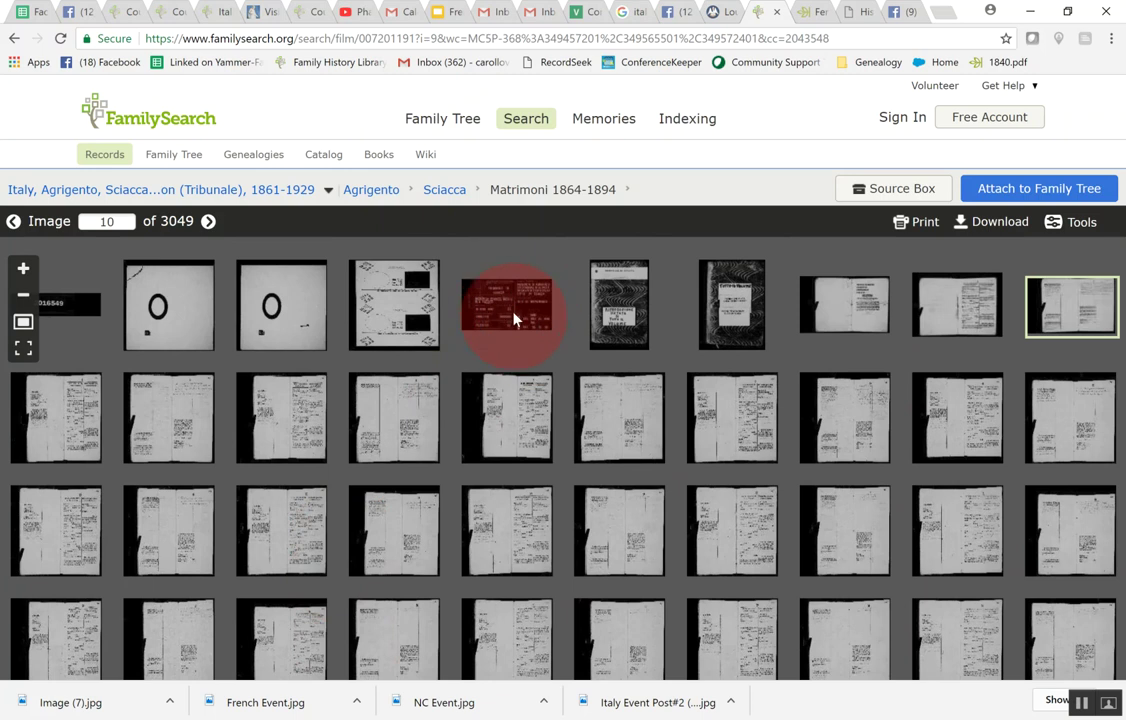